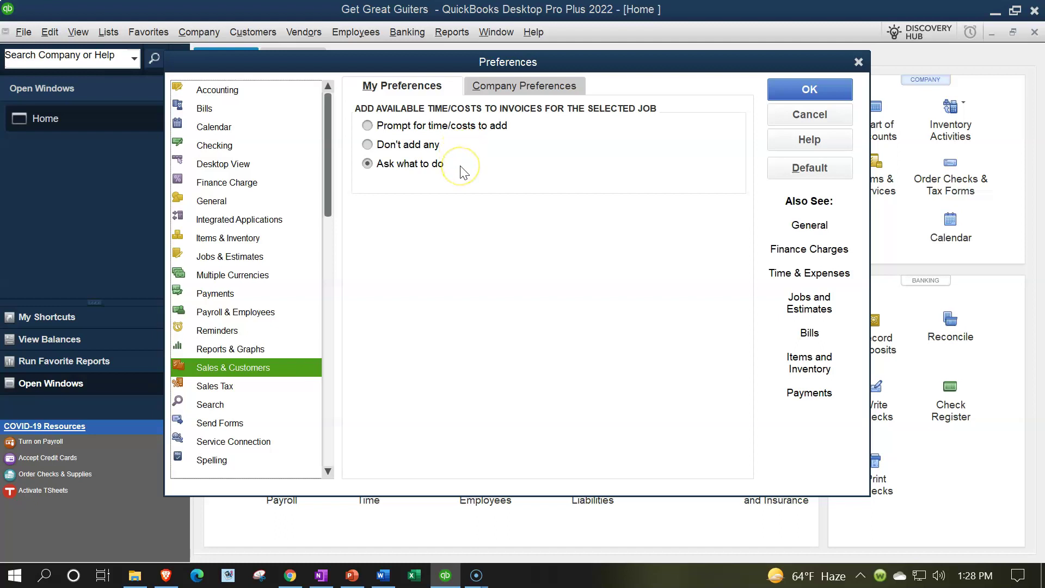
Reopen the preferences and show the company-wide settings for Sales & Customers
{"action": "left_click", "coordinate": [859, 63]}
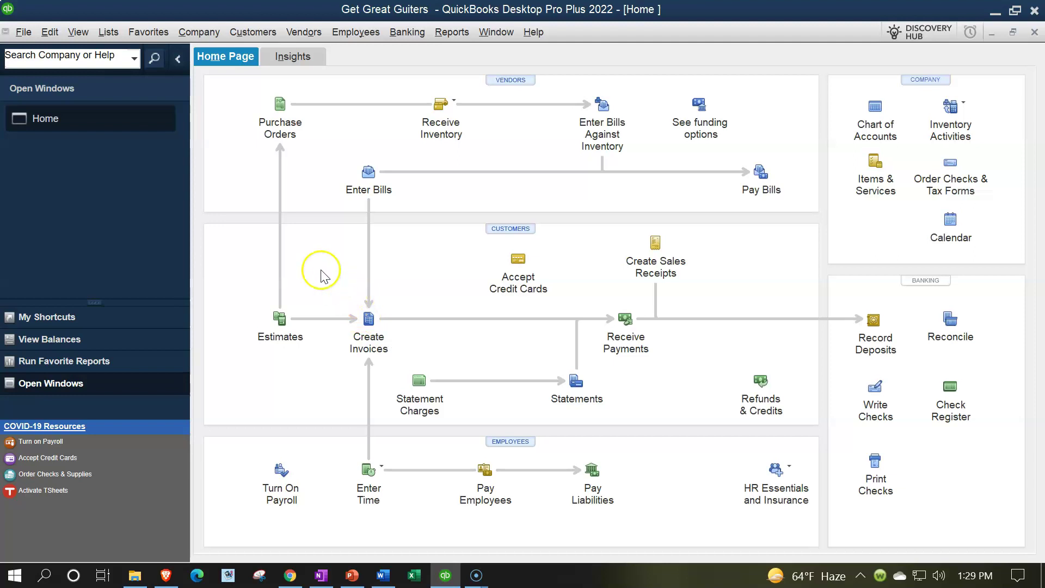
{"action": "left_click", "coordinate": [50, 33]}
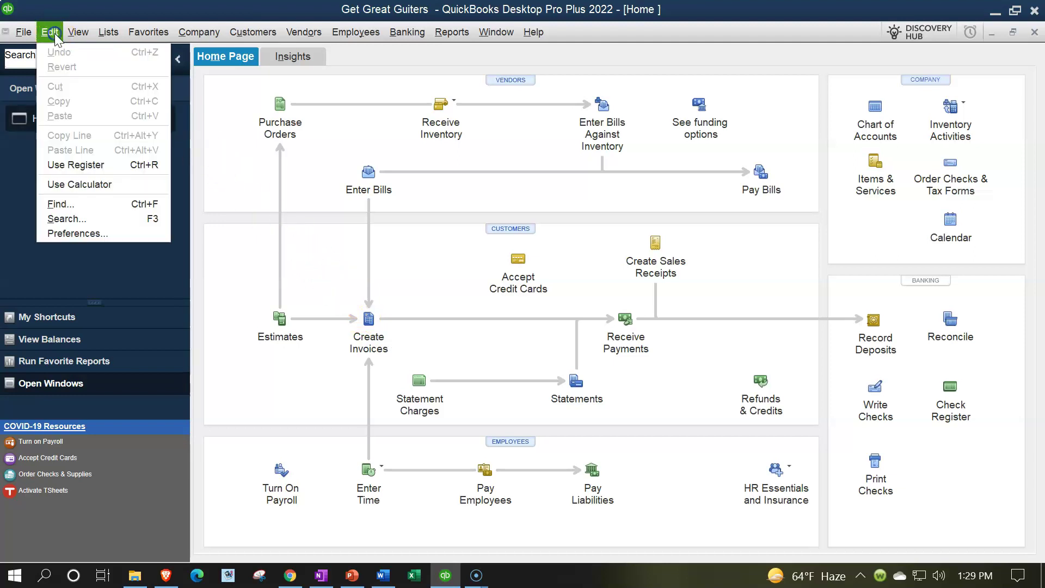
{"action": "left_click", "coordinate": [93, 233]}
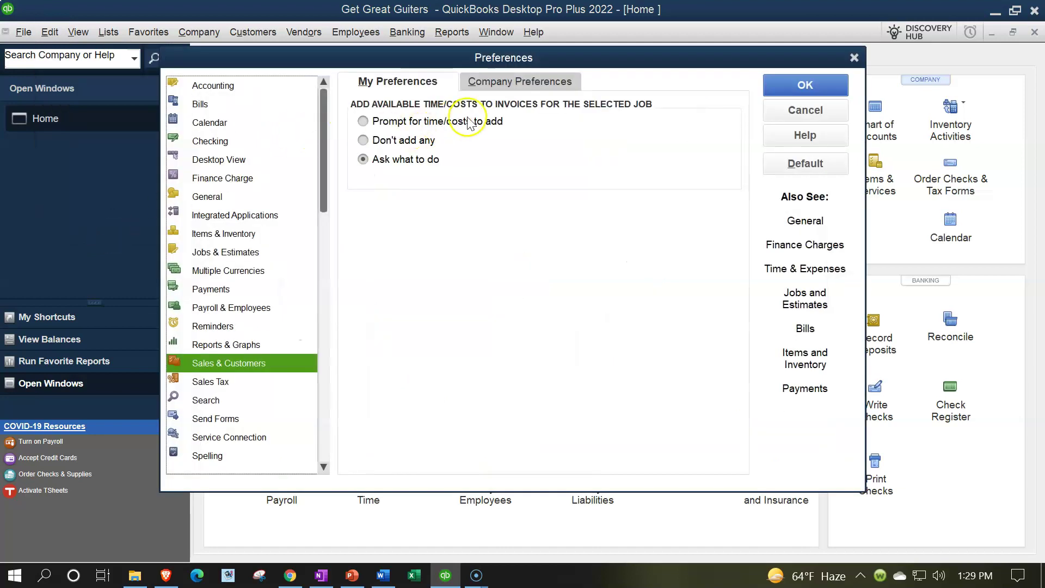
{"action": "left_click", "coordinate": [517, 82]}
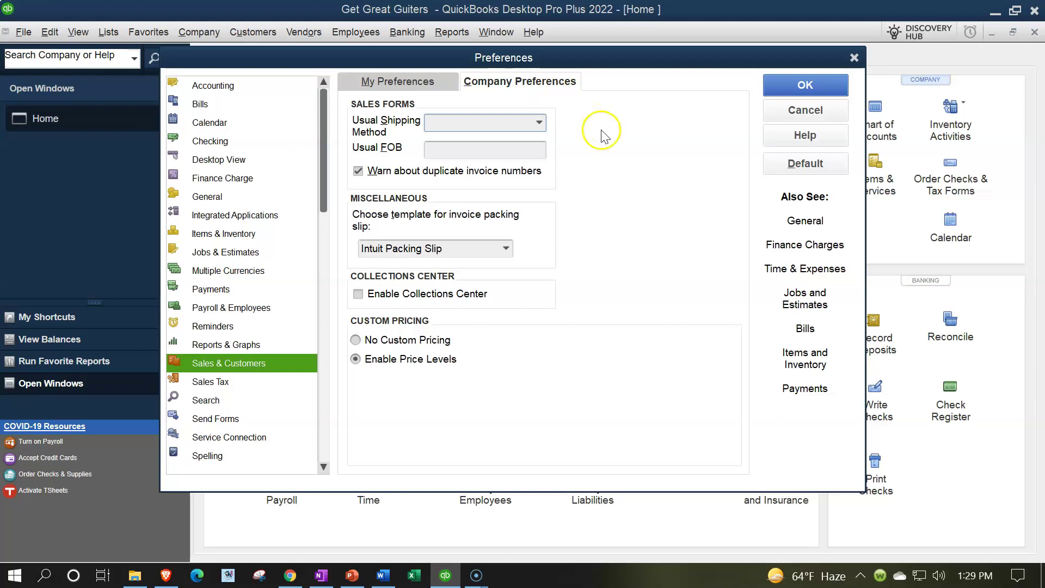
Examine the usual shipping method, usual FOB and invoice packing slip template options without changing them
{"action": "left_click", "coordinate": [538, 122]}
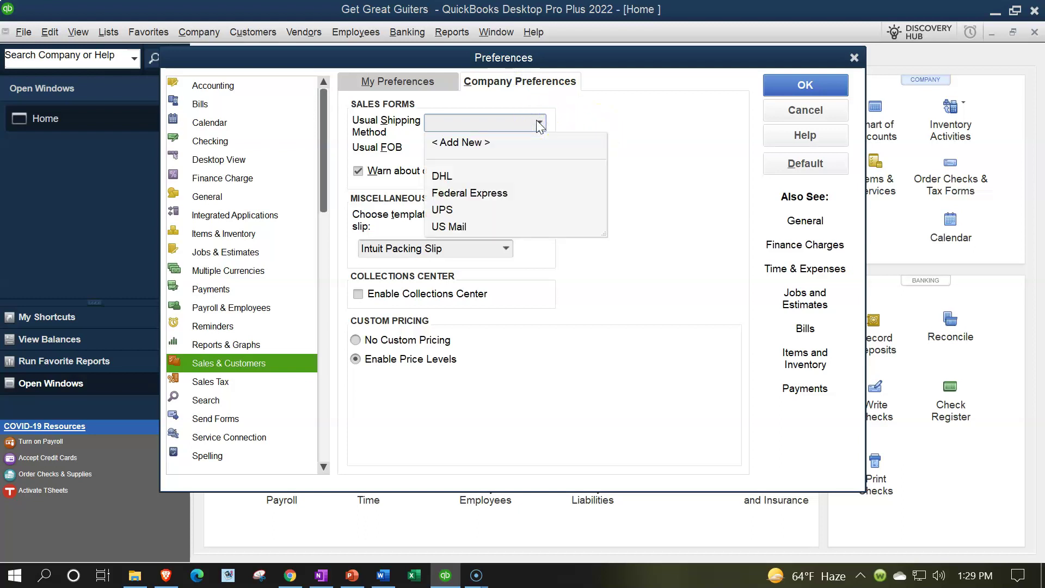
{"action": "left_click", "coordinate": [538, 121]}
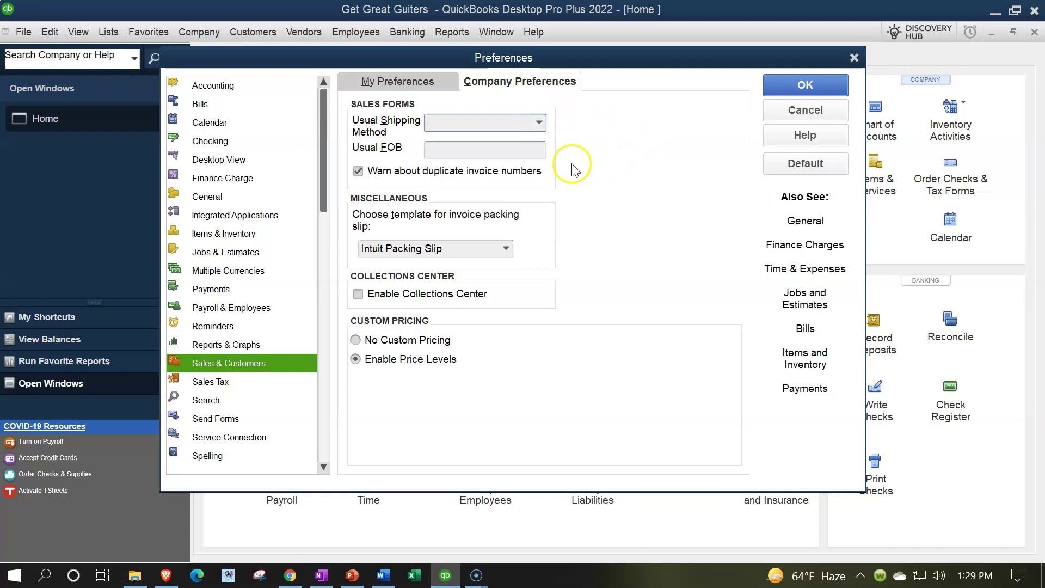
{"action": "left_click", "coordinate": [525, 150]}
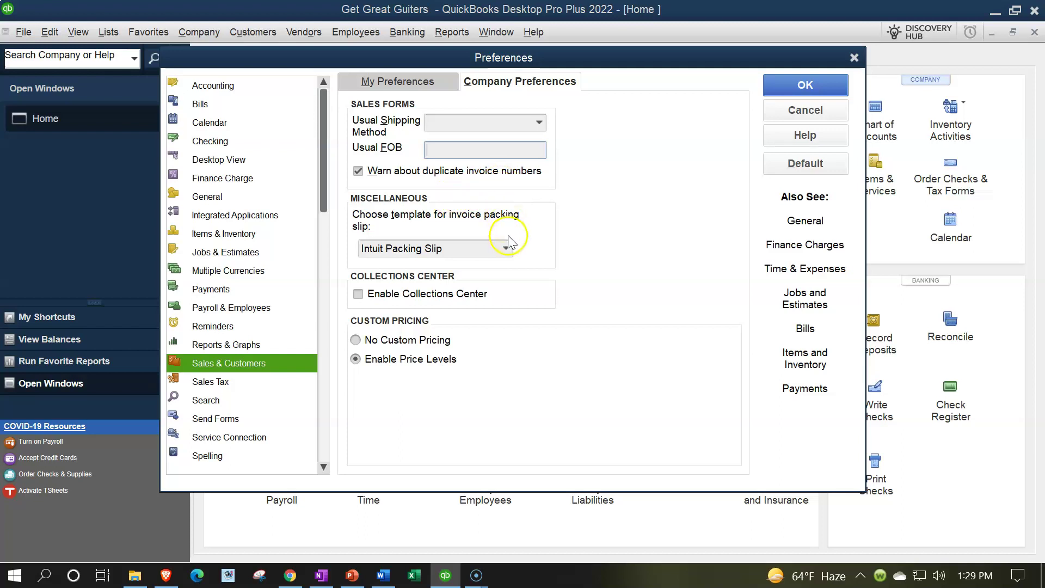
{"action": "left_click", "coordinate": [504, 250]}
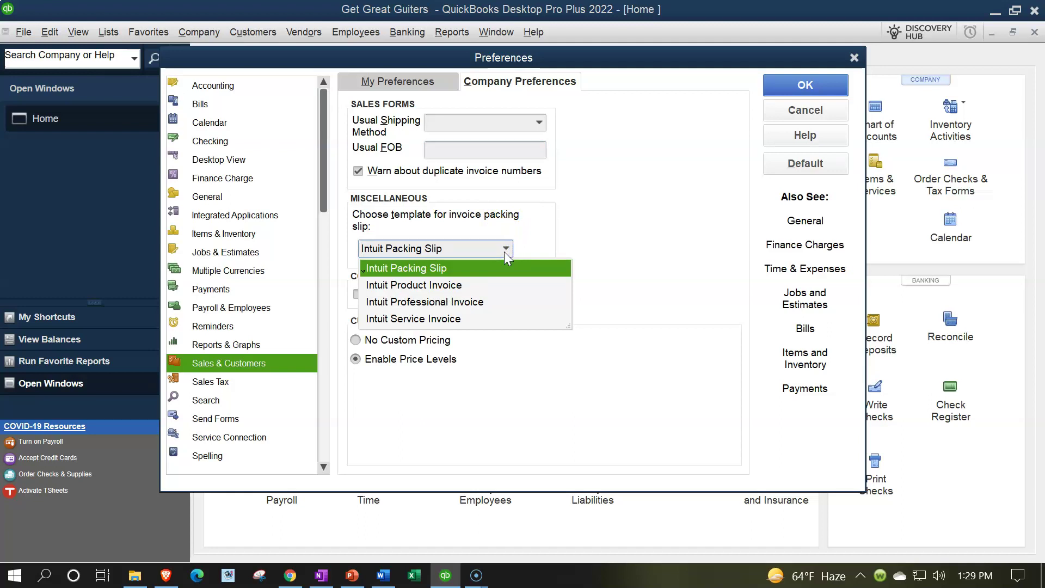
{"action": "left_click", "coordinate": [504, 251]}
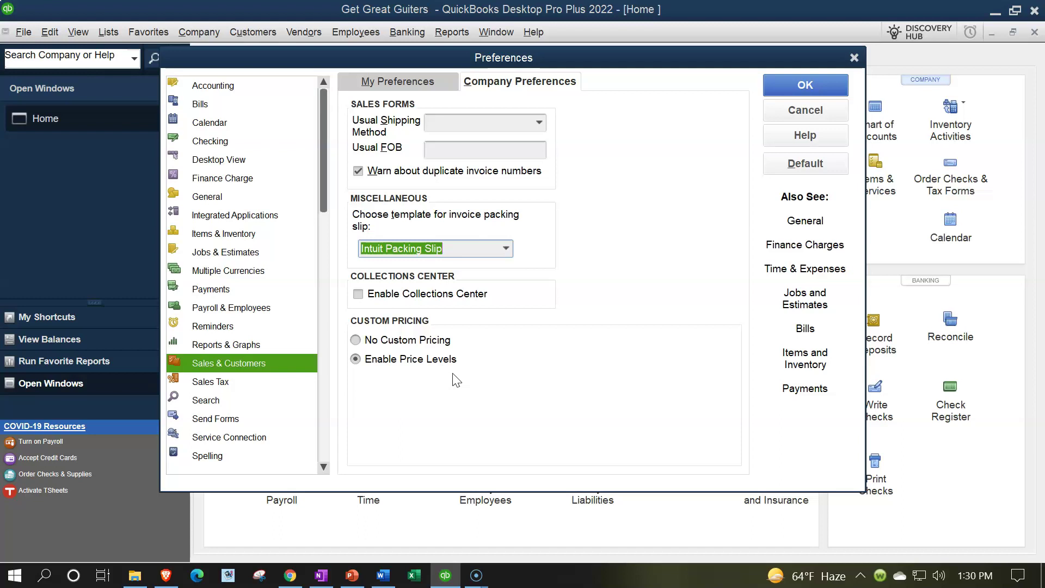
Turn on charging sales tax in the company preferences for Sales Tax
{"action": "left_click", "coordinate": [226, 386]}
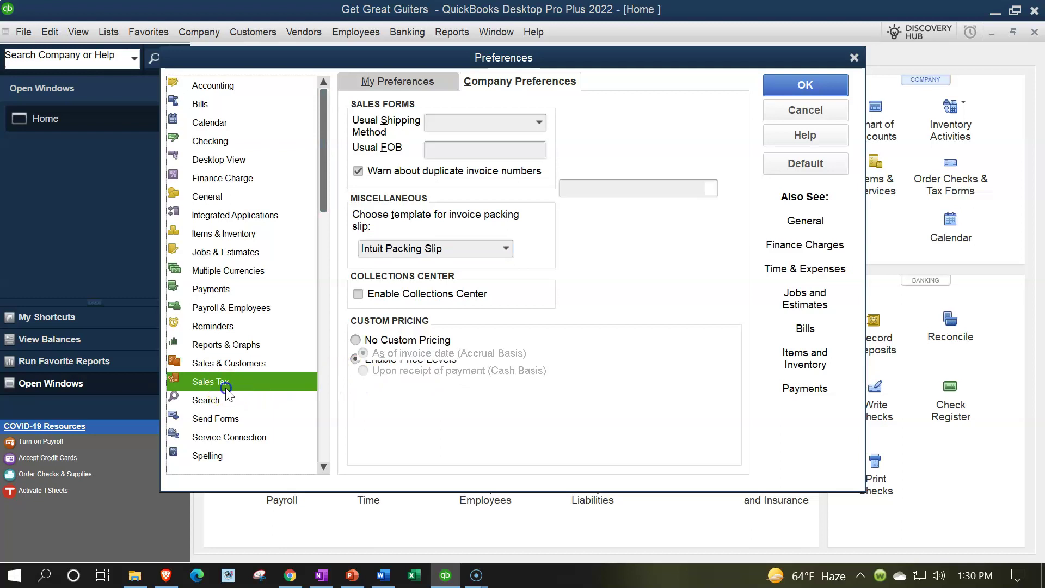
{"action": "left_click", "coordinate": [374, 85]}
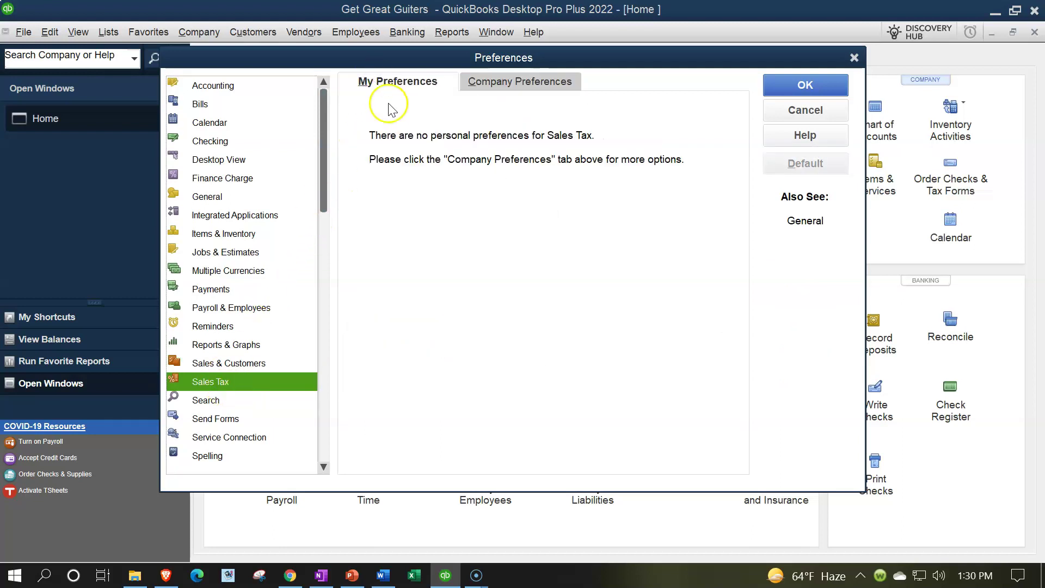
{"action": "left_click", "coordinate": [483, 82]}
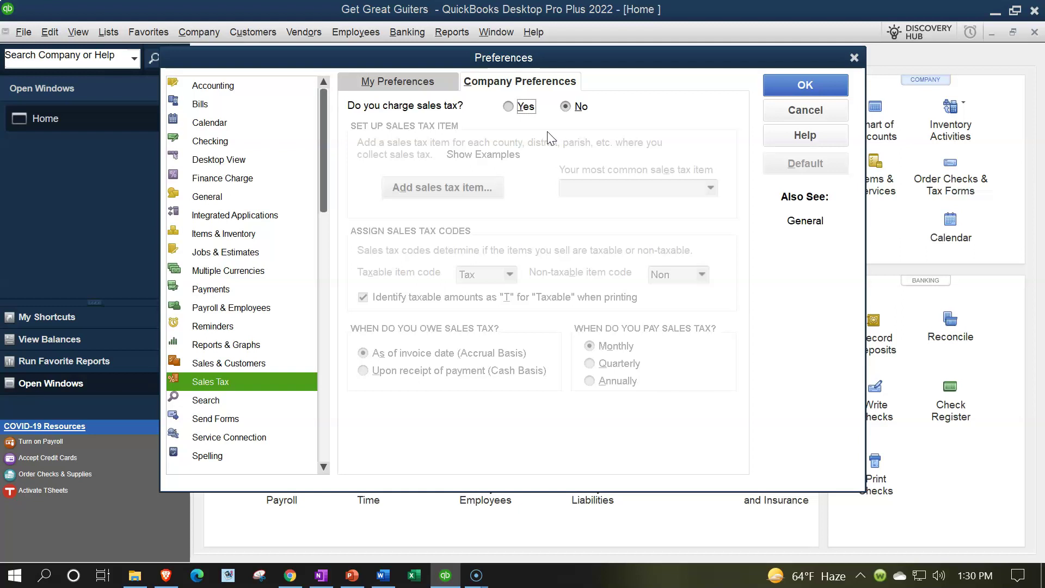
{"action": "left_click", "coordinate": [508, 113]}
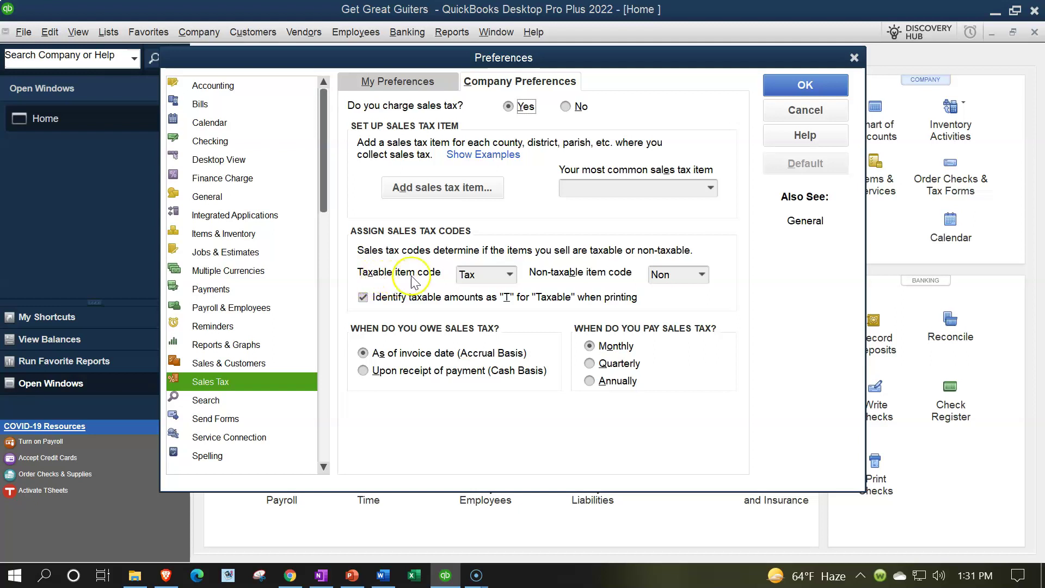
Examine the available choices for the taxable and non-taxable item codes
{"action": "left_click", "coordinate": [510, 276]}
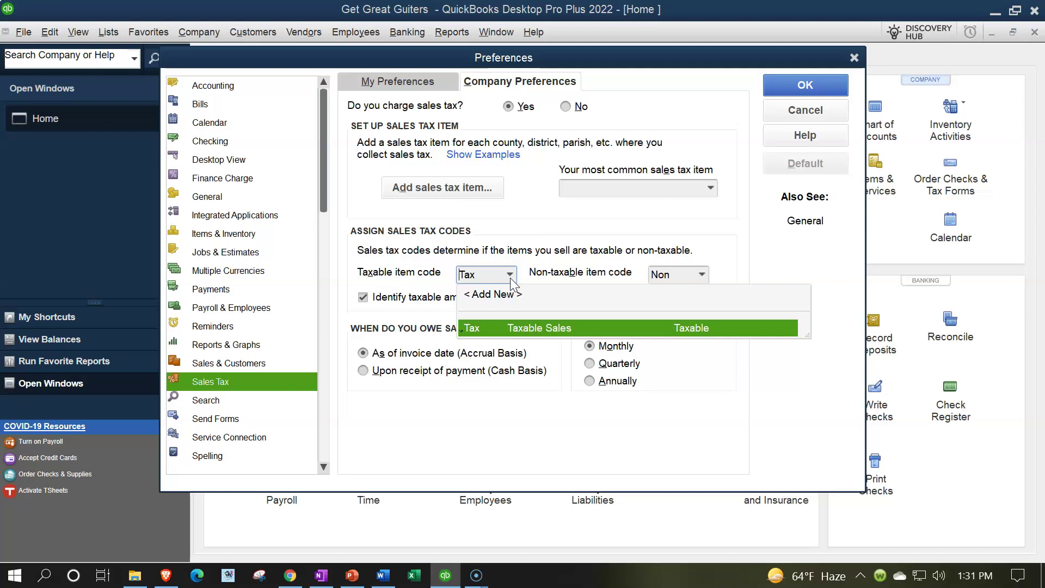
{"action": "left_click", "coordinate": [511, 278]}
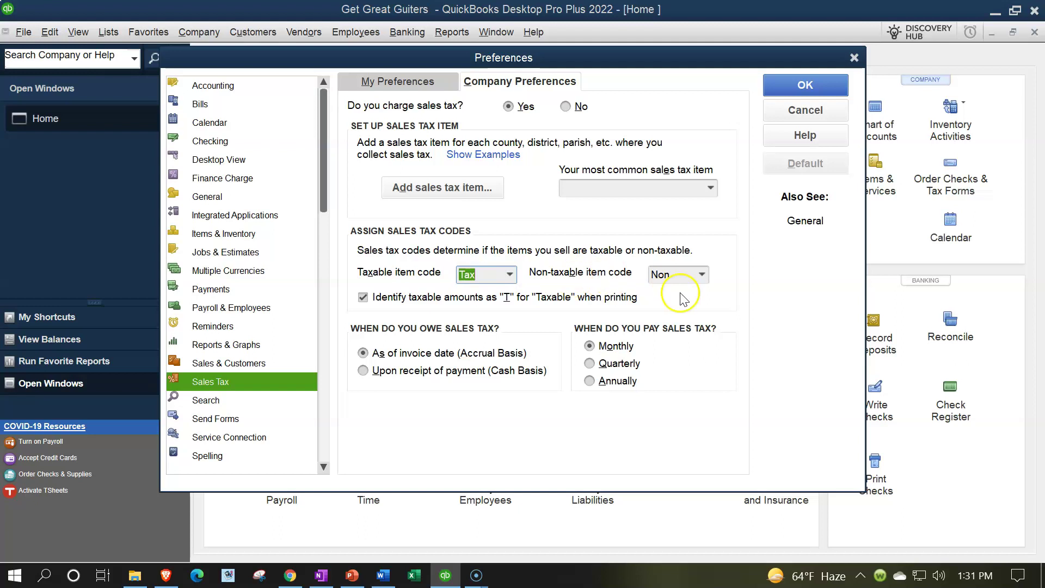
{"action": "left_click", "coordinate": [702, 275]}
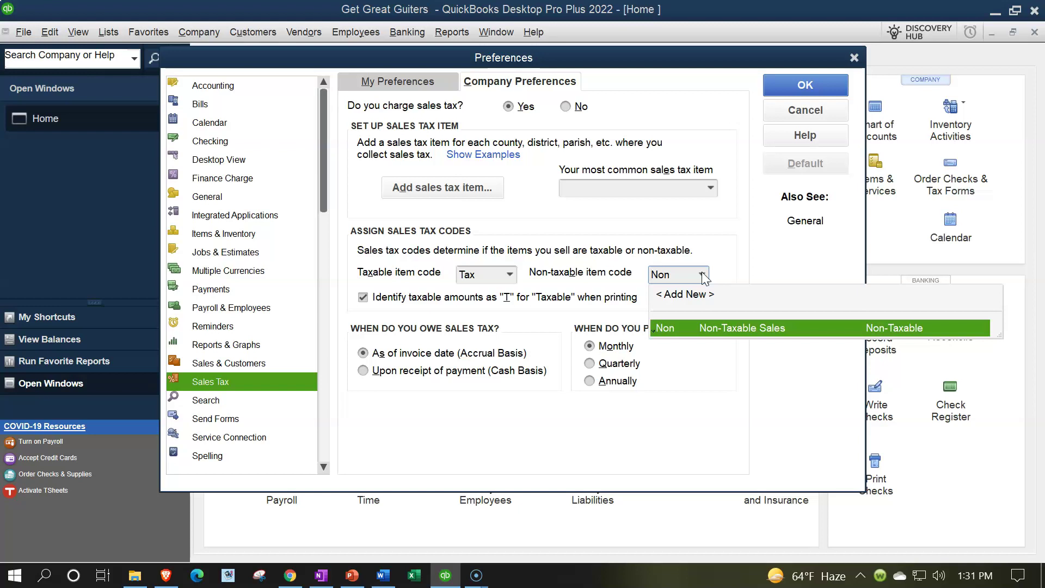
{"action": "left_click", "coordinate": [778, 278]}
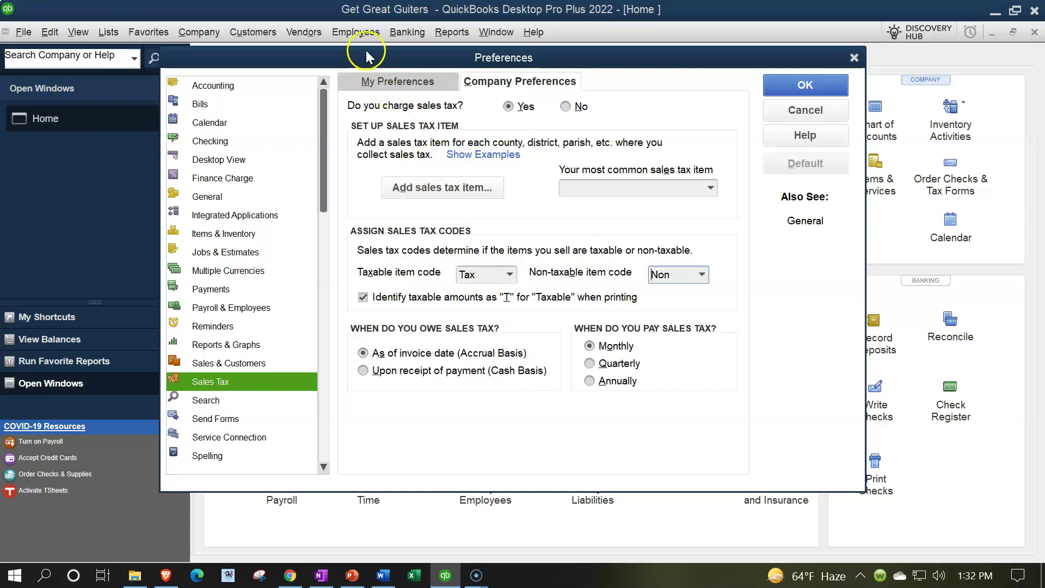
Look at the home page workflow behind the Preferences window and review the sales tax payment frequency options
{"action": "left_click_drag", "start_coordinate": [442, 66], "coordinate": [479, 390]}
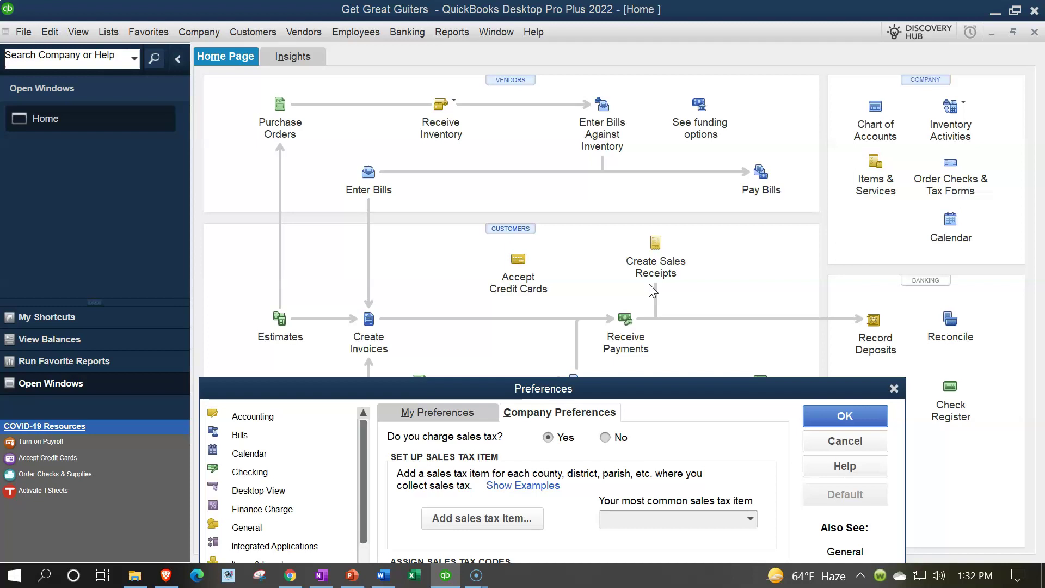
{"action": "left_click_drag", "start_coordinate": [636, 388], "coordinate": [645, 76]}
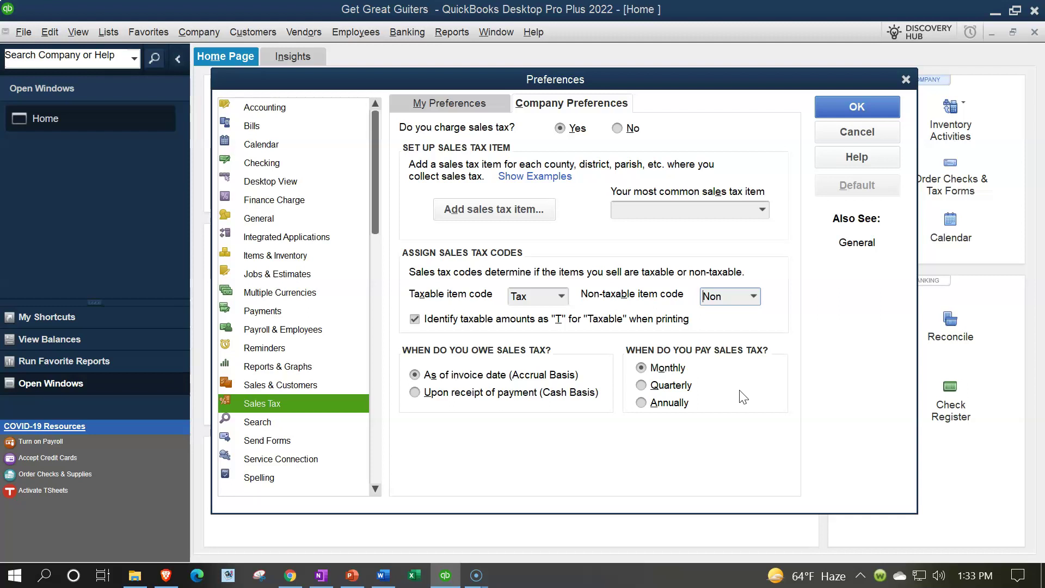
{"action": "left_click", "coordinate": [687, 374]}
{"action": "left_click", "coordinate": [680, 387]}
{"action": "left_click", "coordinate": [666, 407]}
Start adding a sales tax item and review the item types, keeping Sales Tax Item
{"action": "left_click", "coordinate": [522, 218]}
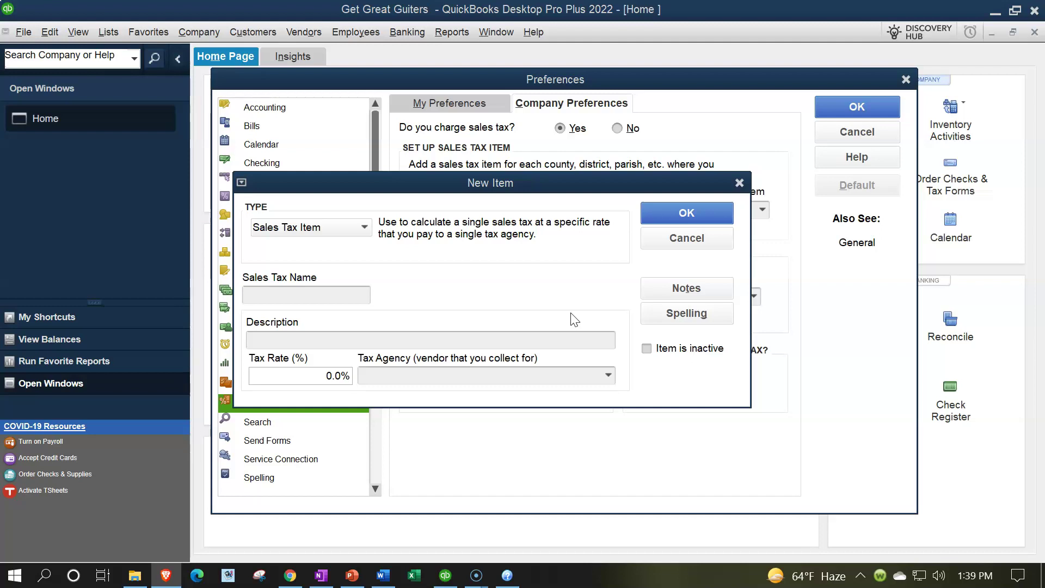
{"action": "left_click", "coordinate": [364, 227]}
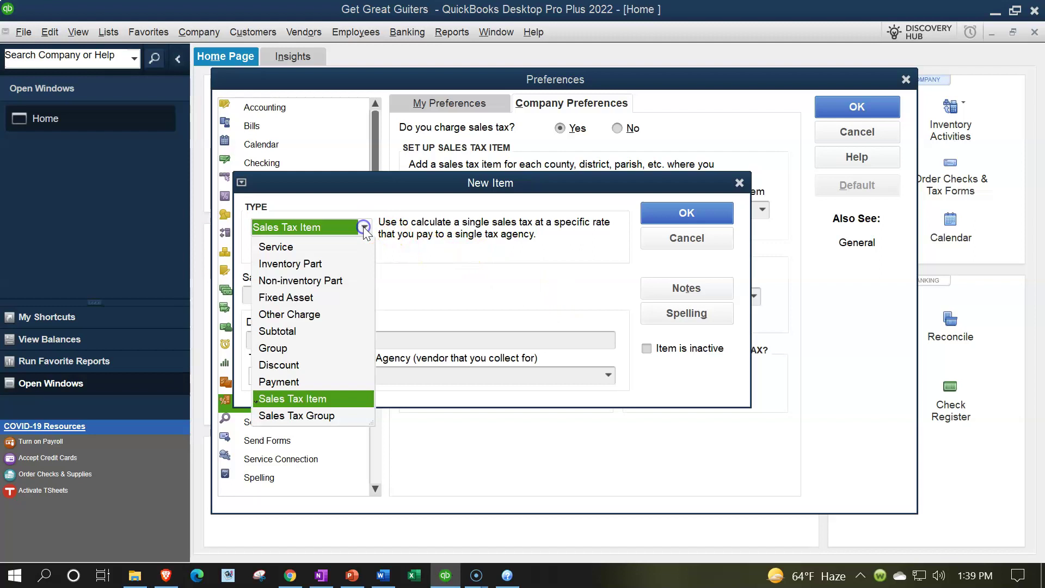
{"action": "left_click", "coordinate": [309, 403]}
{"action": "left_click", "coordinate": [520, 245]}
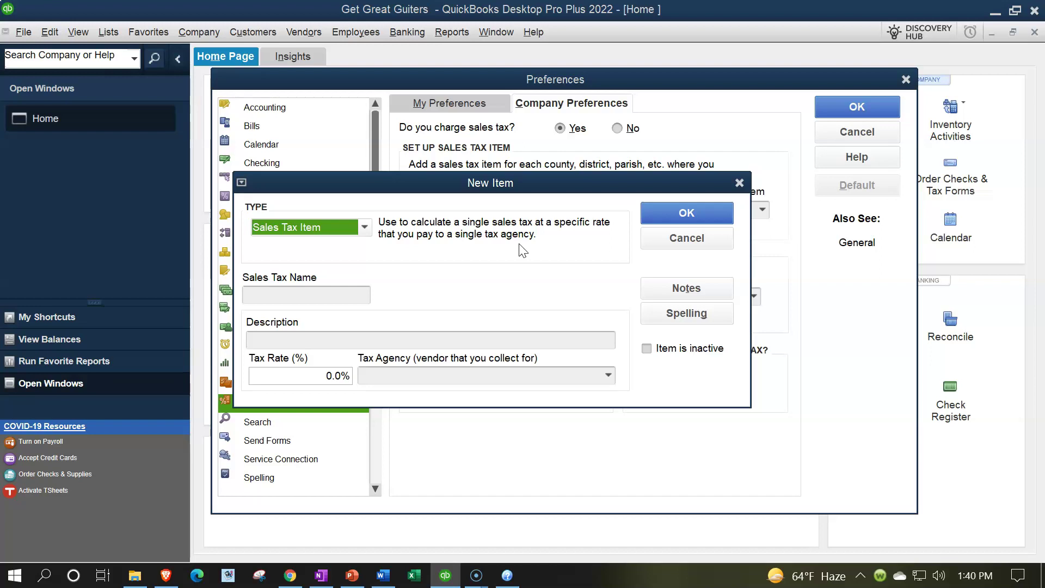
{"action": "left_click", "coordinate": [364, 227]}
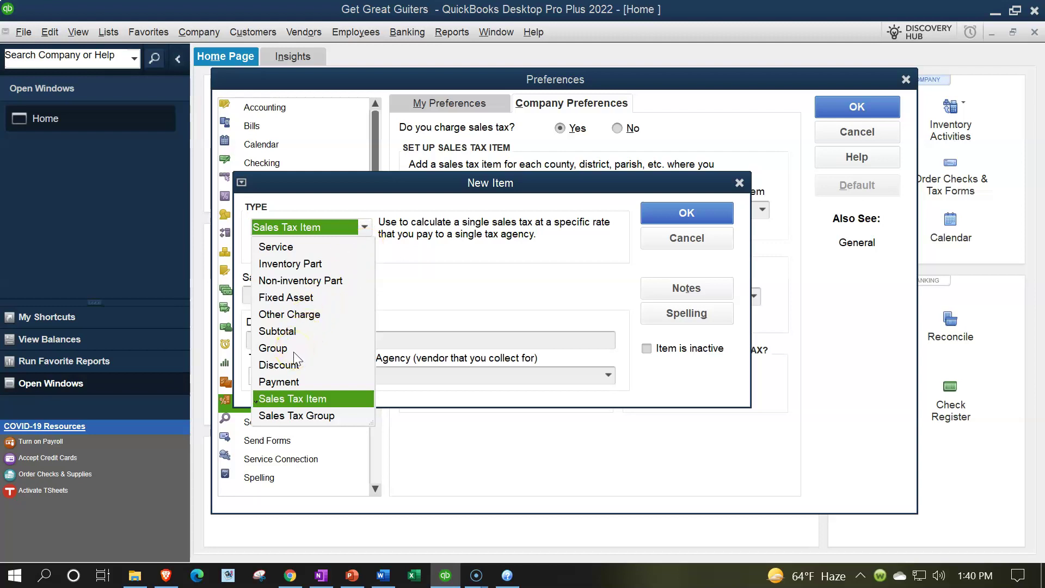
{"action": "left_click", "coordinate": [480, 287]}
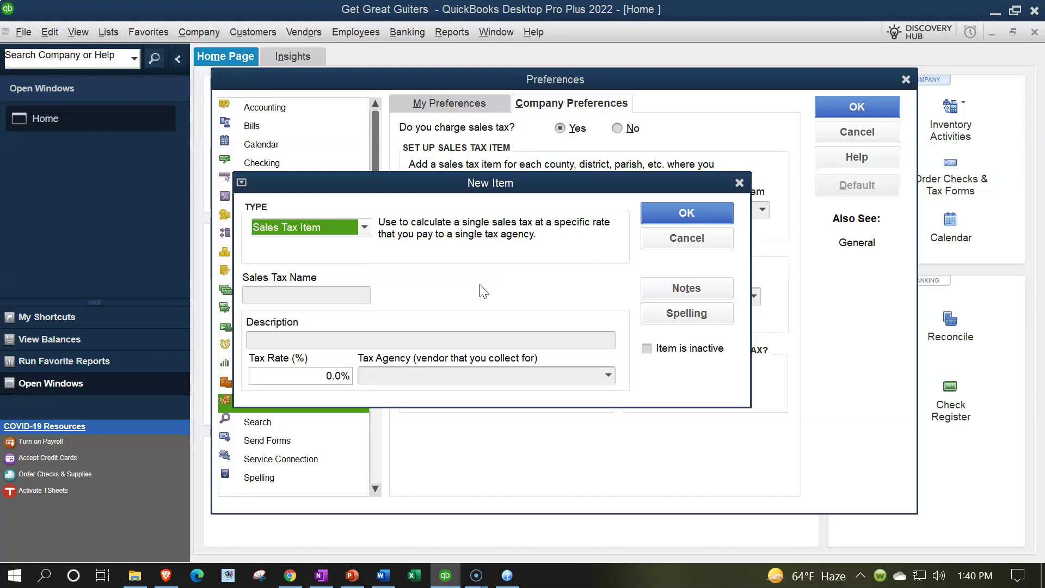
Name the new sales tax item State Sales, keep the default description and set its tax rate to 4%
{"action": "left_click", "coordinate": [318, 297]}
{"action": "left_click", "coordinate": [318, 296]}
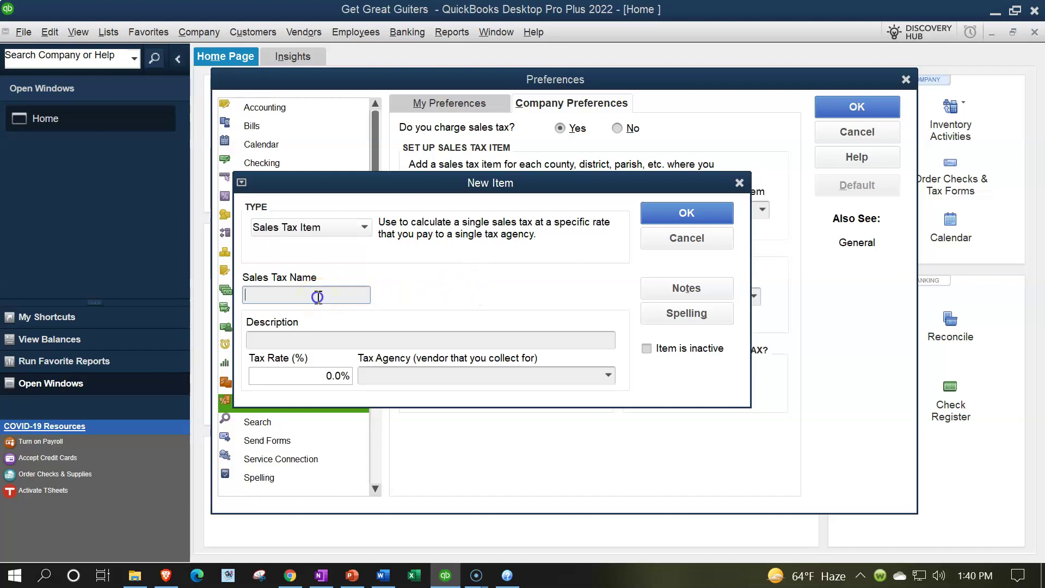
{"action": "type", "text": "State Sales"}
{"action": "key", "text": "Tab"}
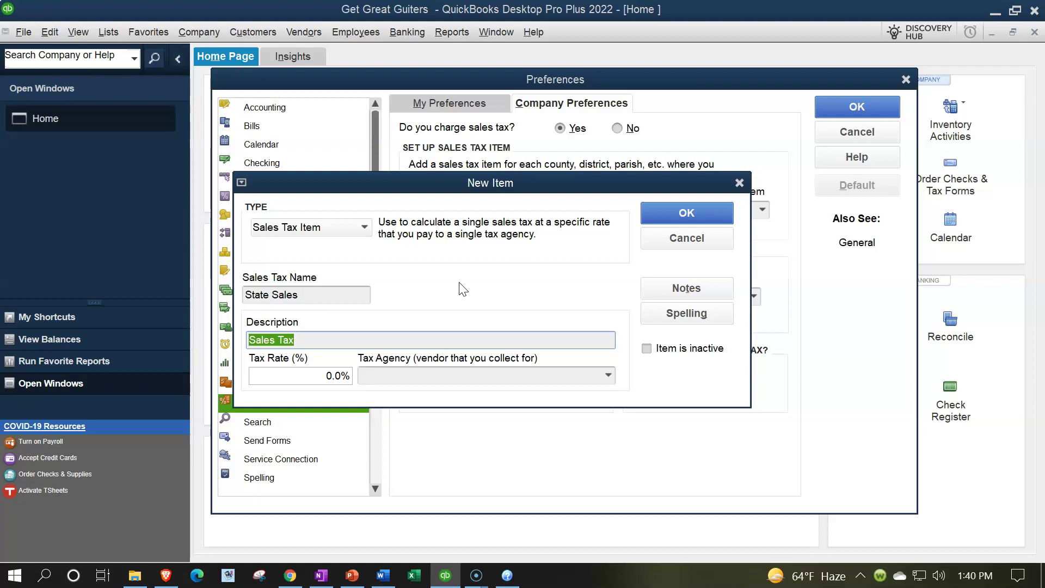
{"action": "key", "text": "Tab"}
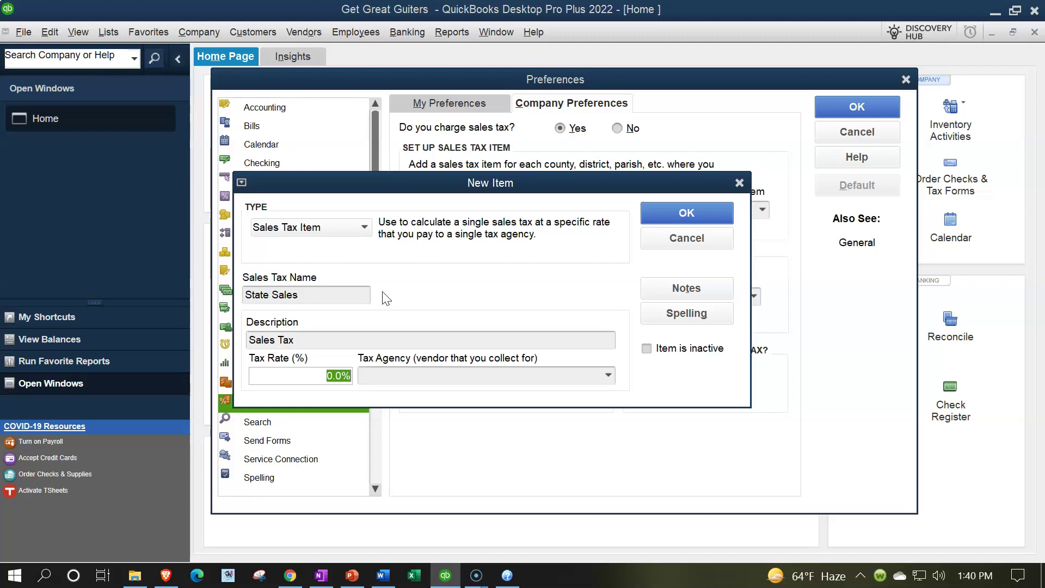
{"action": "type", "text": "3"}
{"action": "key", "text": "Tab"}
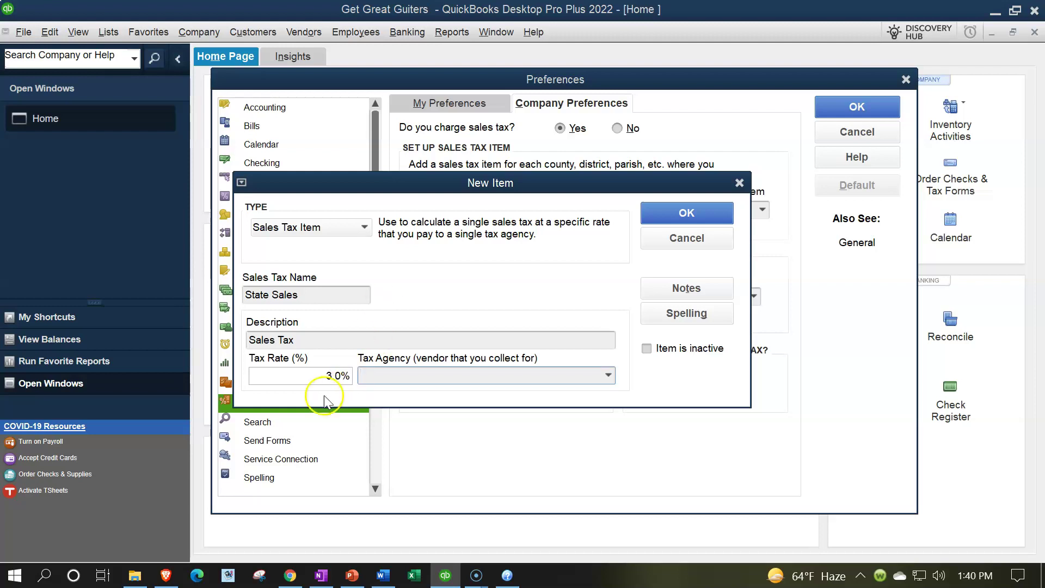
{"action": "left_click_drag", "start_coordinate": [310, 372], "coordinate": [362, 376]}
{"action": "type", "text": "4"}
{"action": "key", "text": "Tab"}
Create the vendor CA Sales Tax Department as the item's tax agency and save the State Sales item
{"action": "left_click", "coordinate": [609, 375]}
{"action": "left_click", "coordinate": [402, 398]}
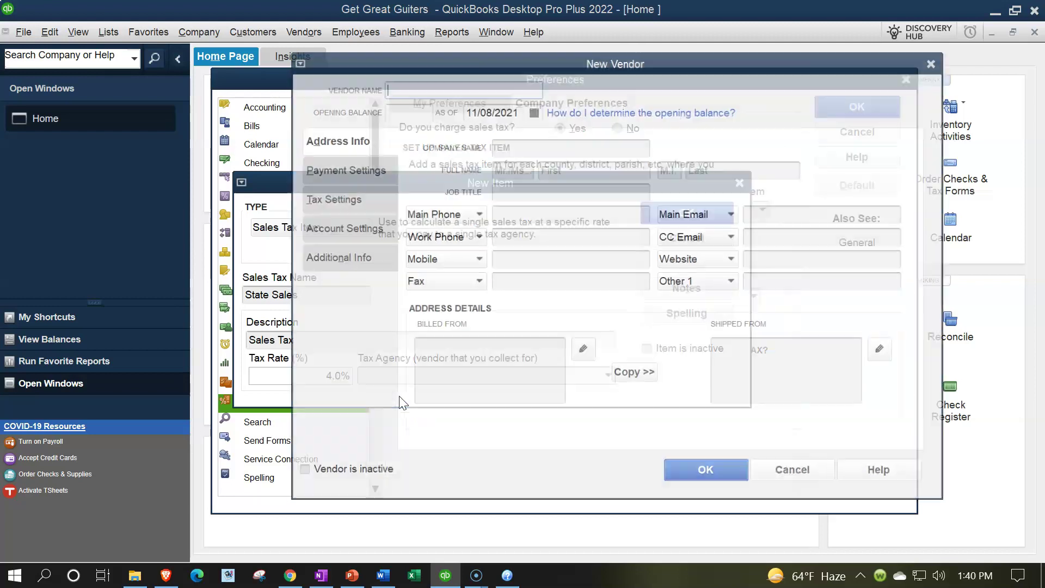
{"action": "left_click_drag", "start_coordinate": [450, 61], "coordinate": [455, 76]}
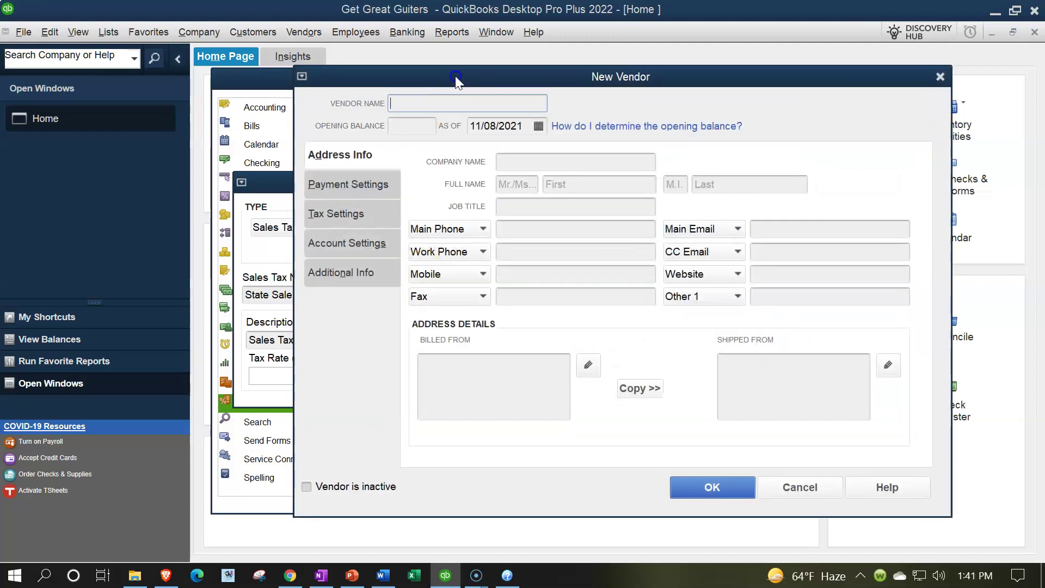
{"action": "left_click", "coordinate": [434, 103]}
{"action": "type", "text": "CA Sales Tax"}
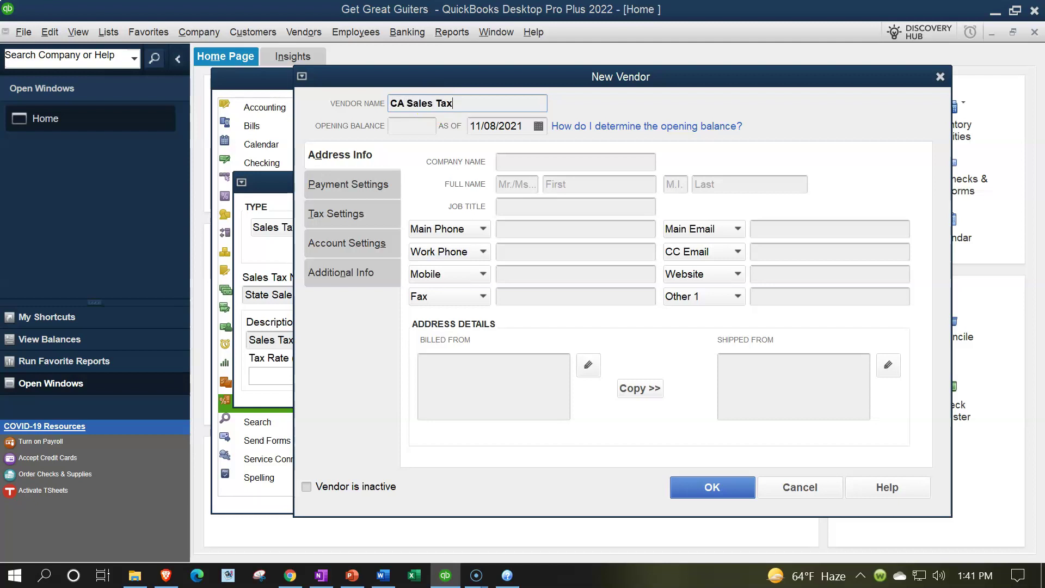
{"action": "type", "text": " Department"}
{"action": "left_click_drag", "start_coordinate": [511, 103], "coordinate": [389, 110]}
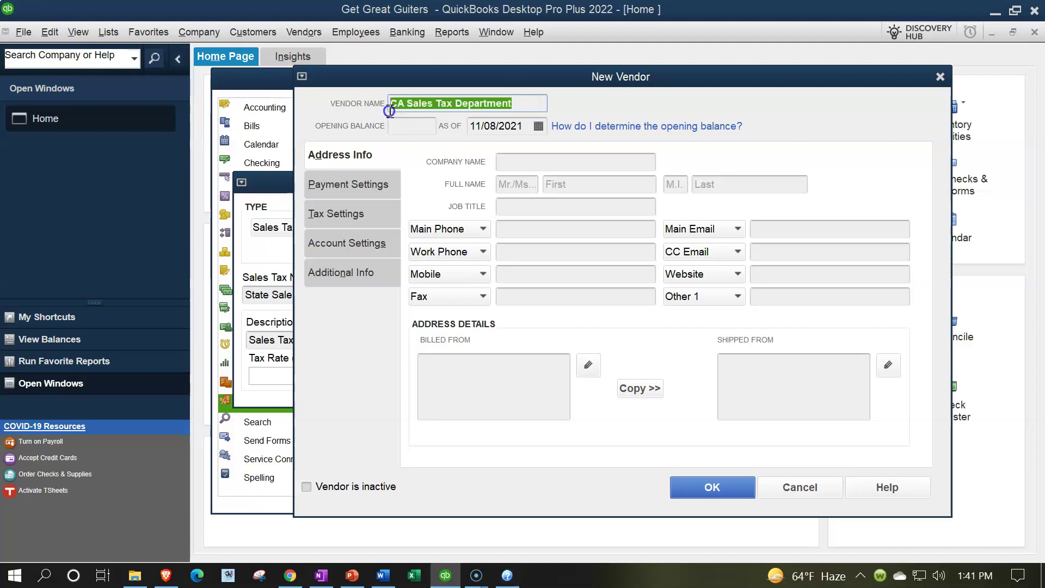
{"action": "left_click", "coordinate": [694, 483]}
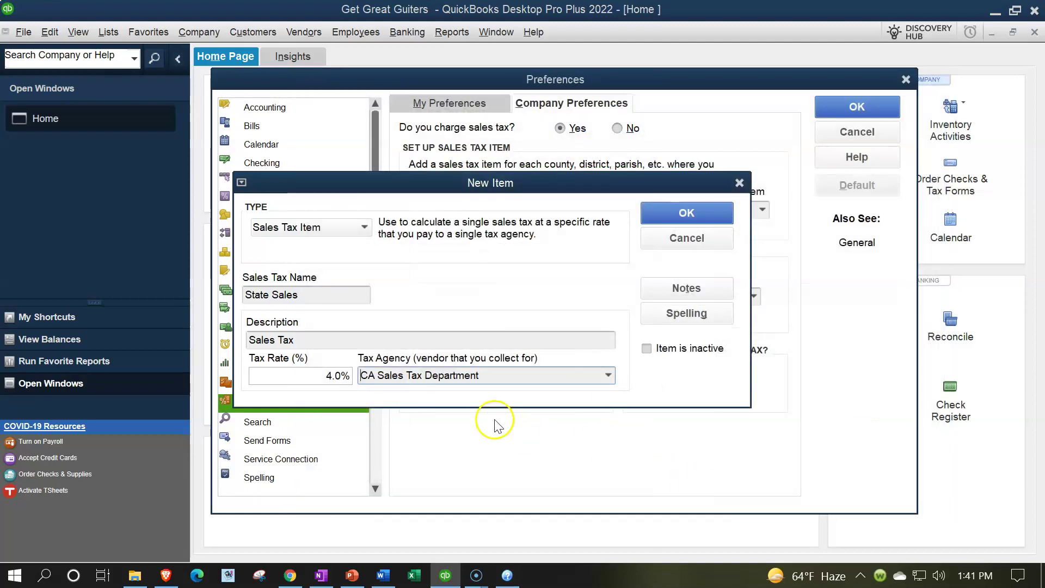
{"action": "left_click", "coordinate": [680, 215]}
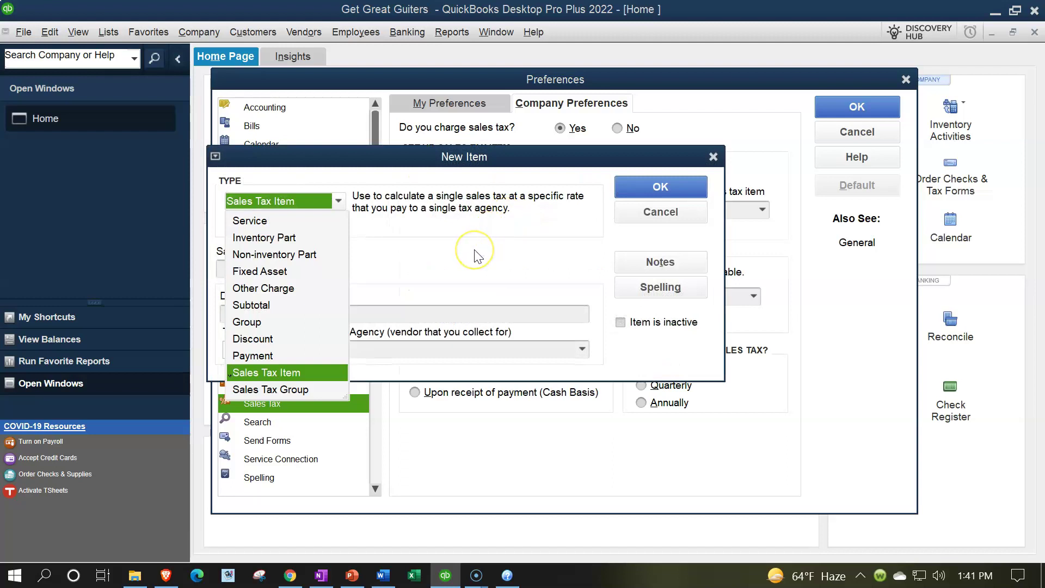
Keep the Sales Tax Item type, name the item City Tax with the default description and set its tax rate to 1%
{"action": "left_click", "coordinate": [476, 256]}
{"action": "left_click", "coordinate": [305, 268]}
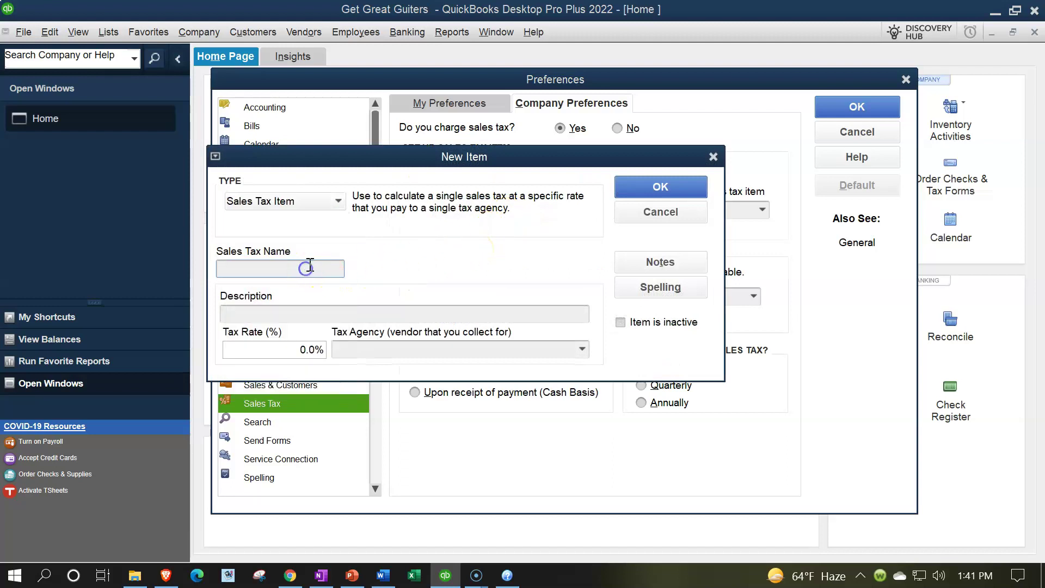
{"action": "type", "text": "City Tax"}
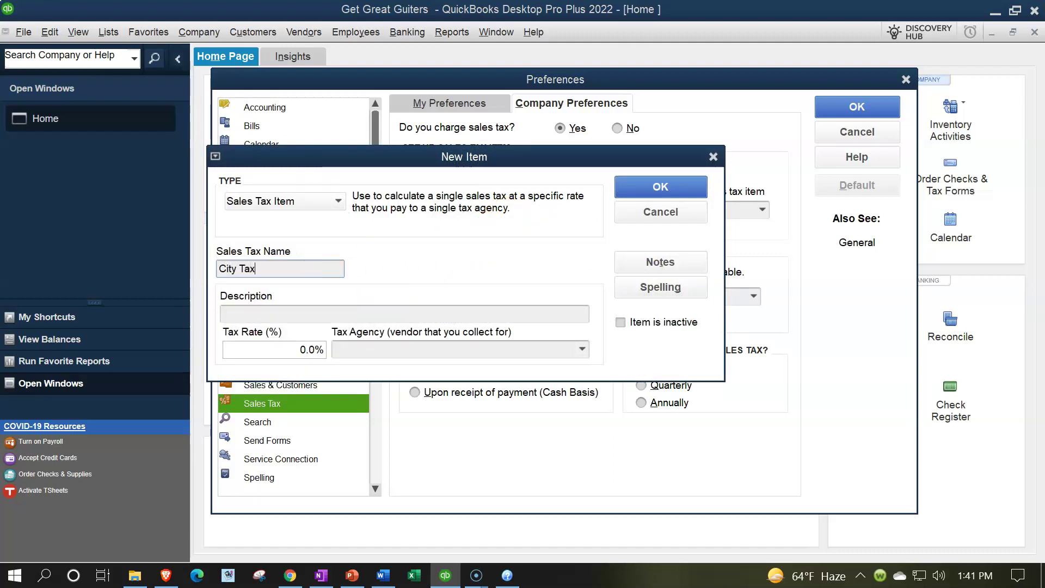
{"action": "key", "text": "Tab"}
{"action": "left_click", "coordinate": [333, 349]}
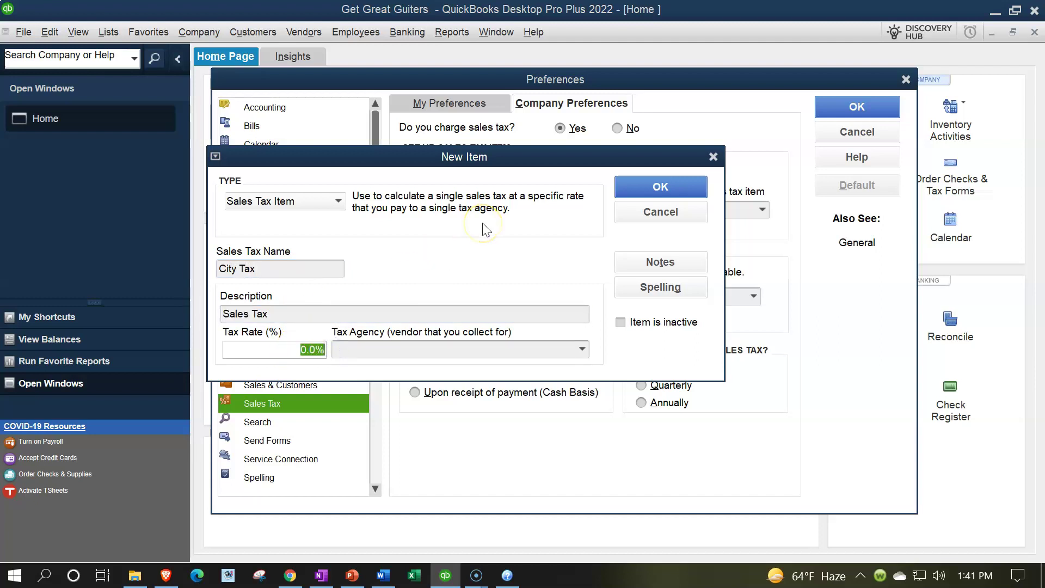
{"action": "type", "text": "1"}
{"action": "key", "text": "Tab"}
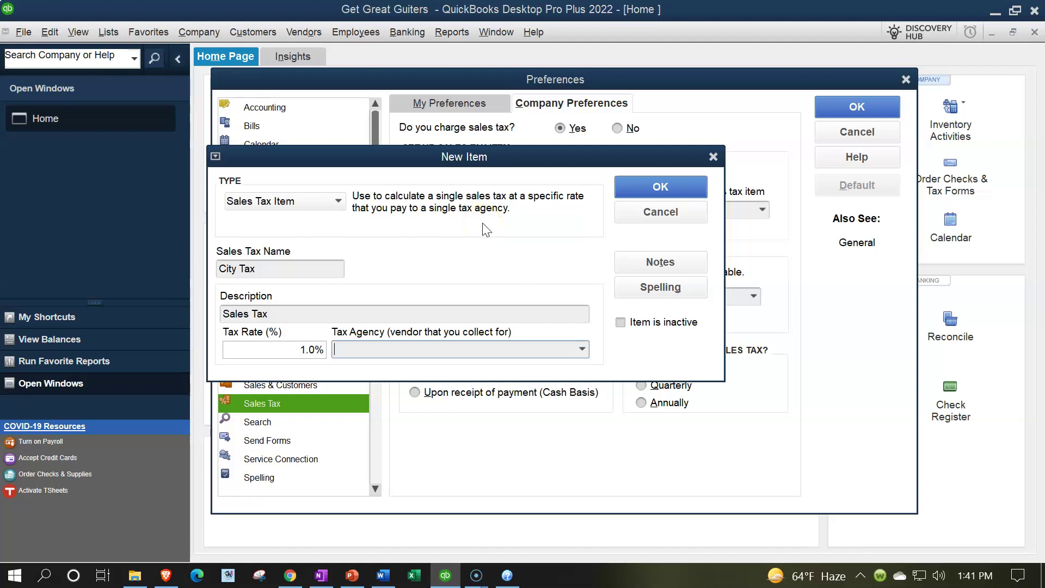
Create the vendor City Tax Collector as the tax agency for City Tax and save the item
{"action": "type", "text": "C"}
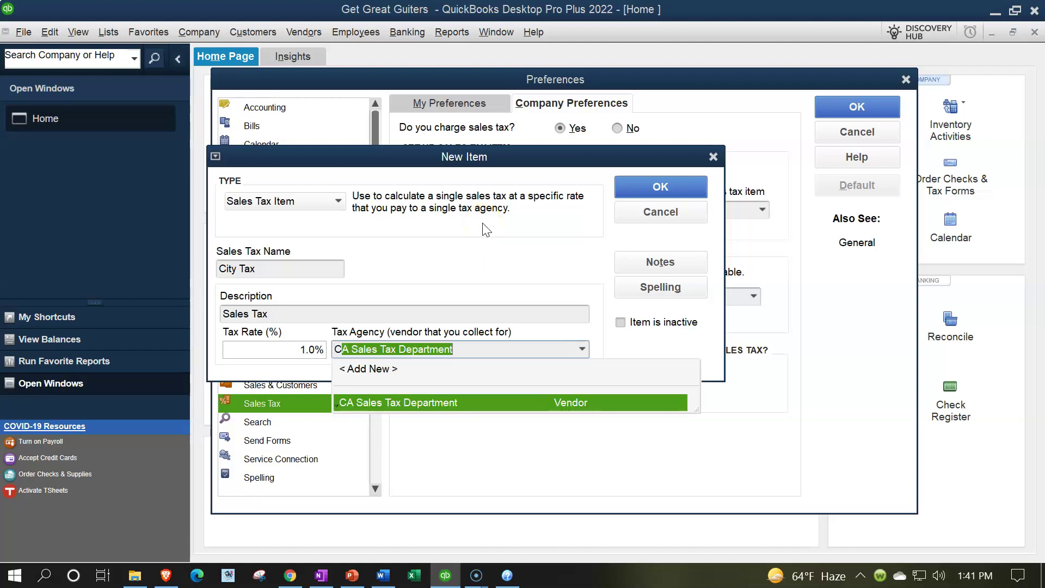
{"action": "key", "text": "BackSpace"}
{"action": "key", "text": "BackSpace"}
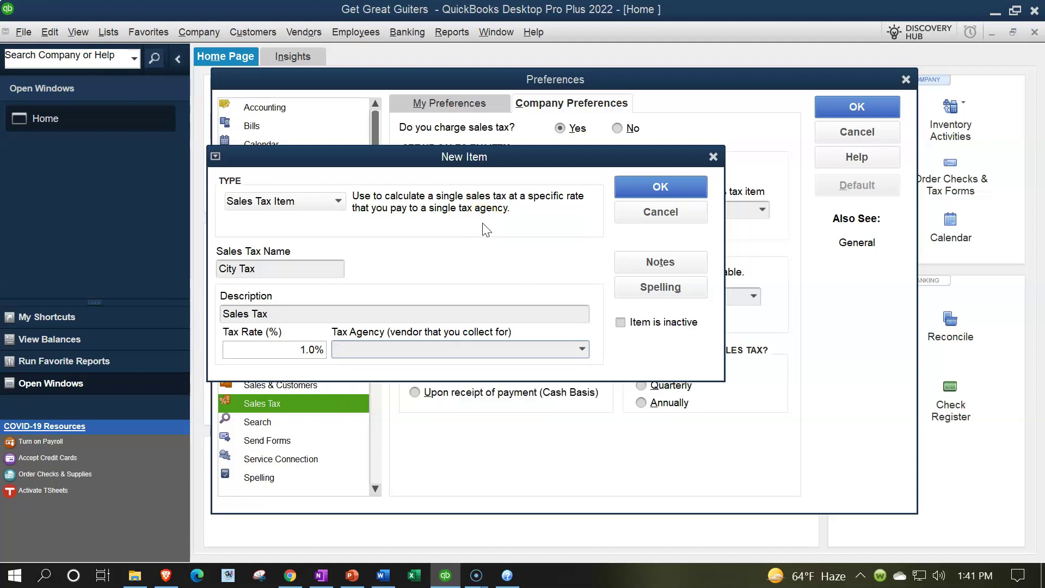
{"action": "left_click", "coordinate": [582, 349]}
{"action": "left_click", "coordinate": [383, 368]}
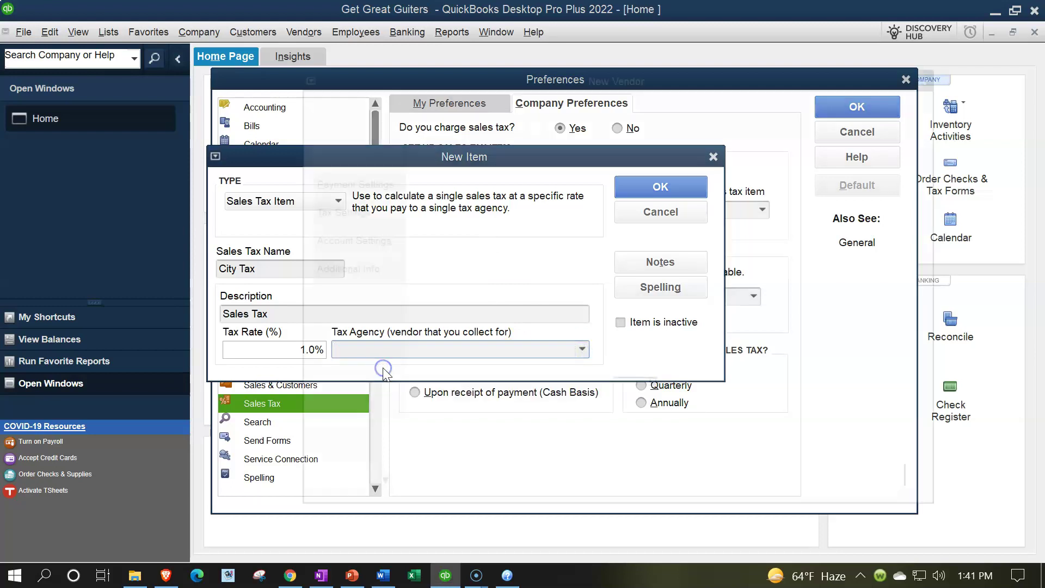
{"action": "type", "text": "City T"}
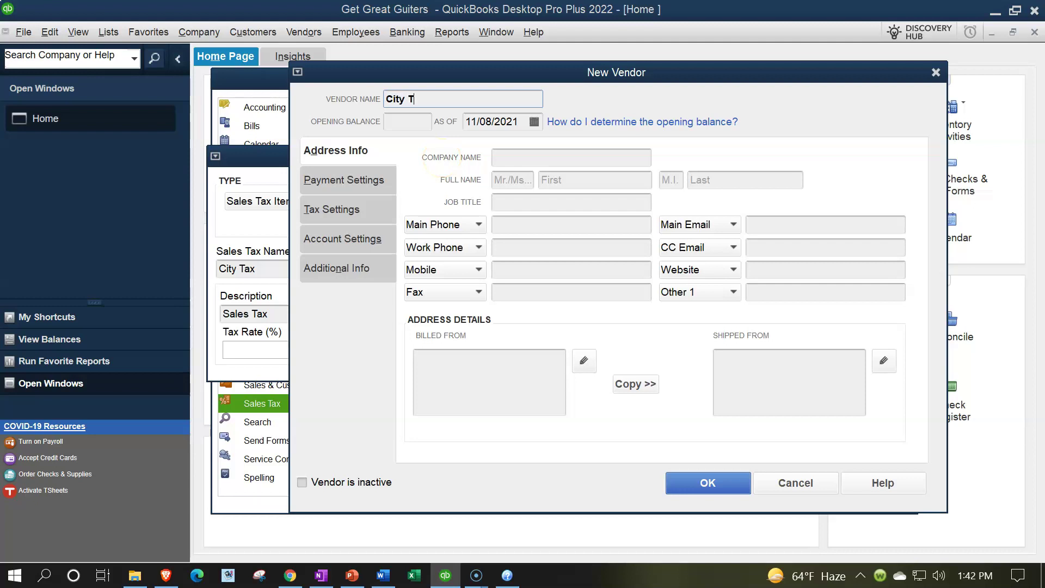
{"action": "type", "text": "ax Collector"}
{"action": "key", "text": "Tab"}
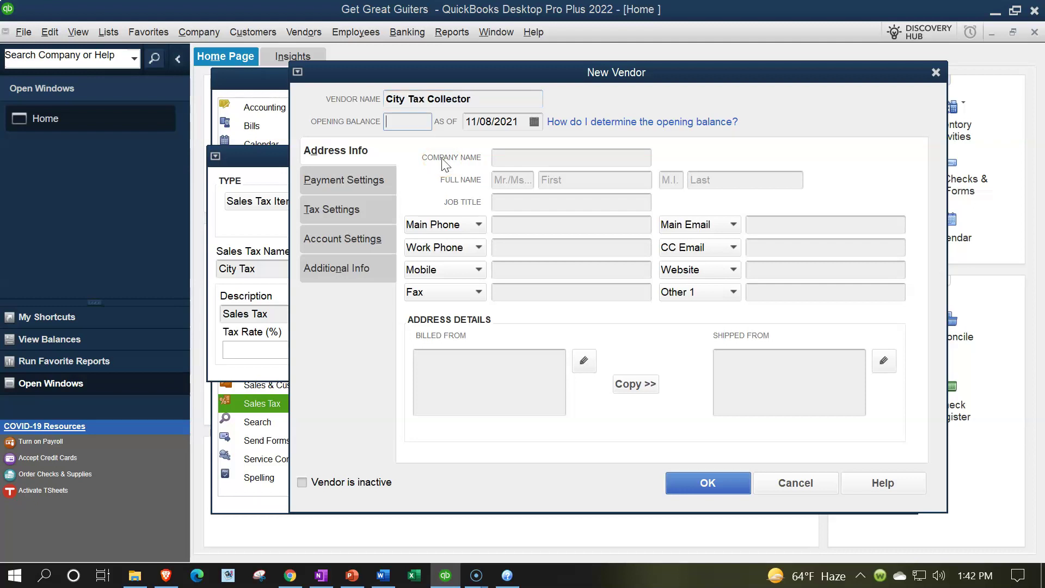
{"action": "left_click", "coordinate": [688, 484]}
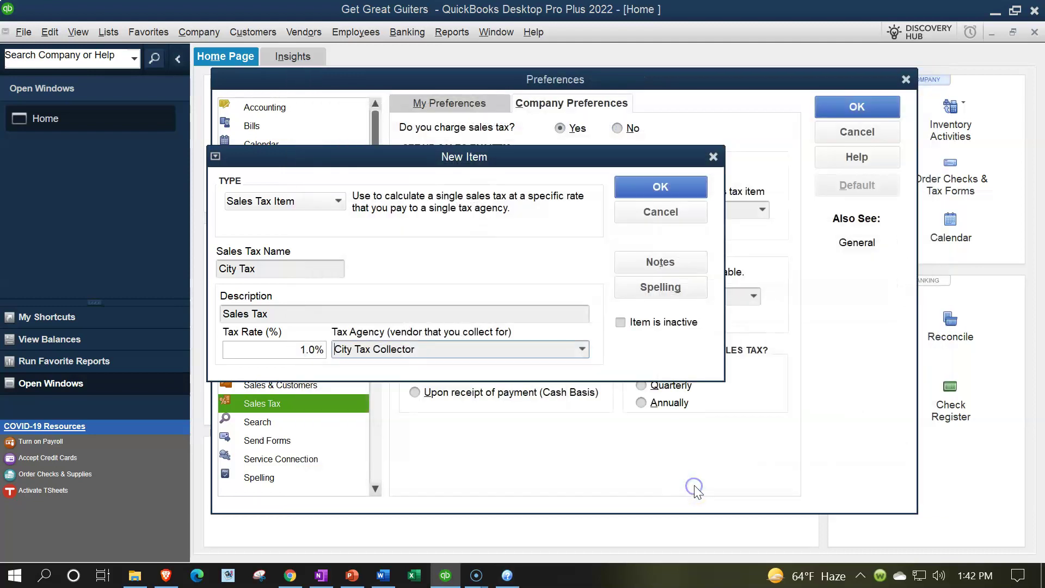
{"action": "left_click", "coordinate": [660, 188]}
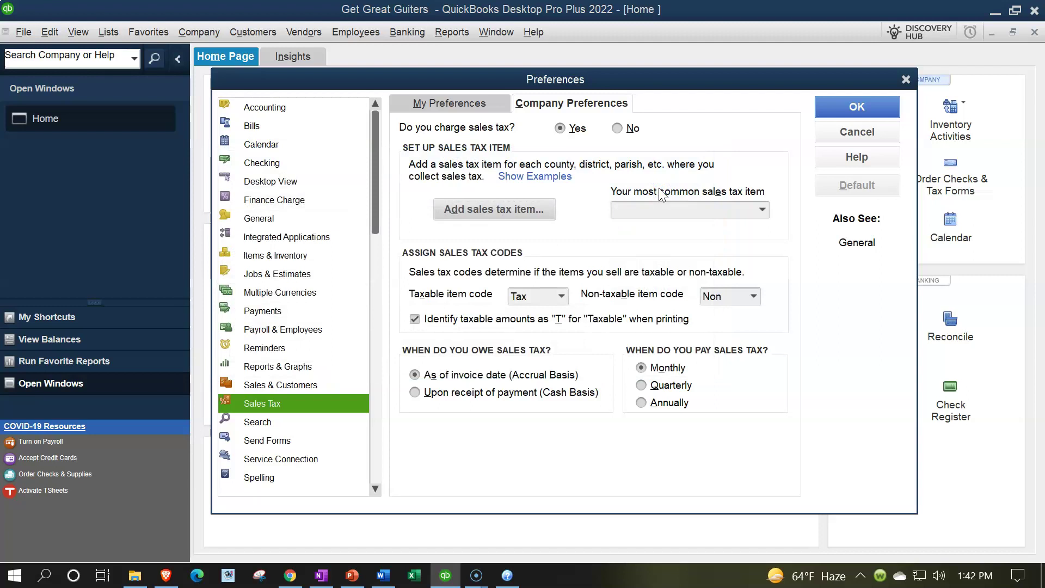
Add another sales tax entry of type Sales Tax Group and name the group CA Sales Tax
{"action": "left_click", "coordinate": [529, 215]}
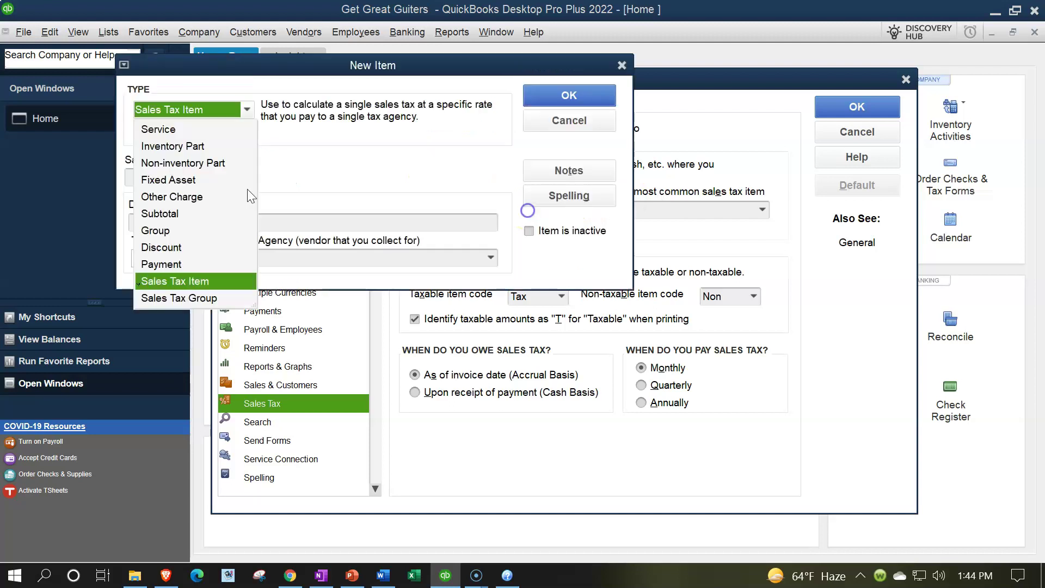
{"action": "left_click", "coordinate": [176, 299]}
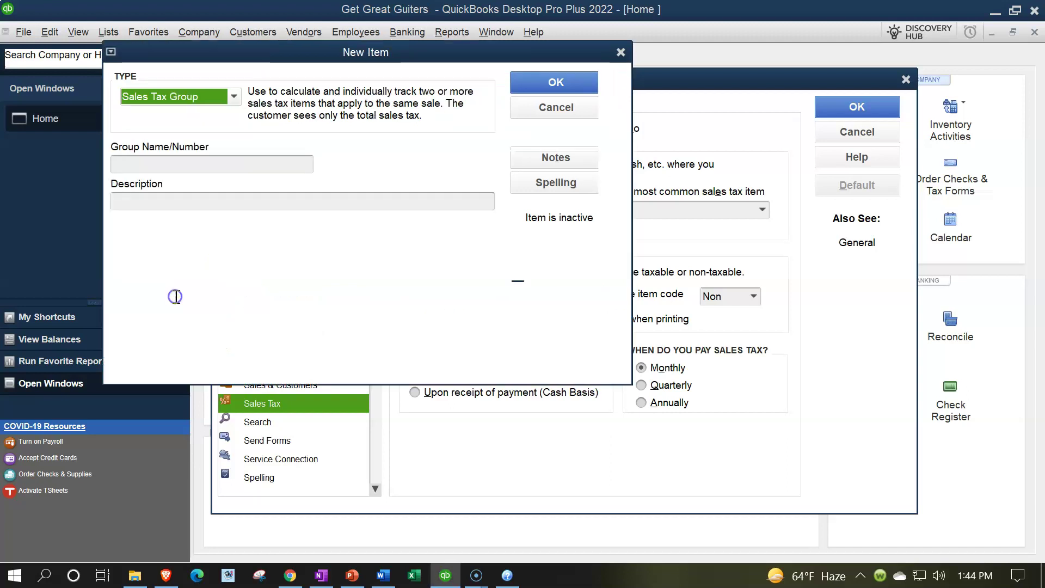
{"action": "left_click_drag", "start_coordinate": [324, 60], "coordinate": [515, 89]}
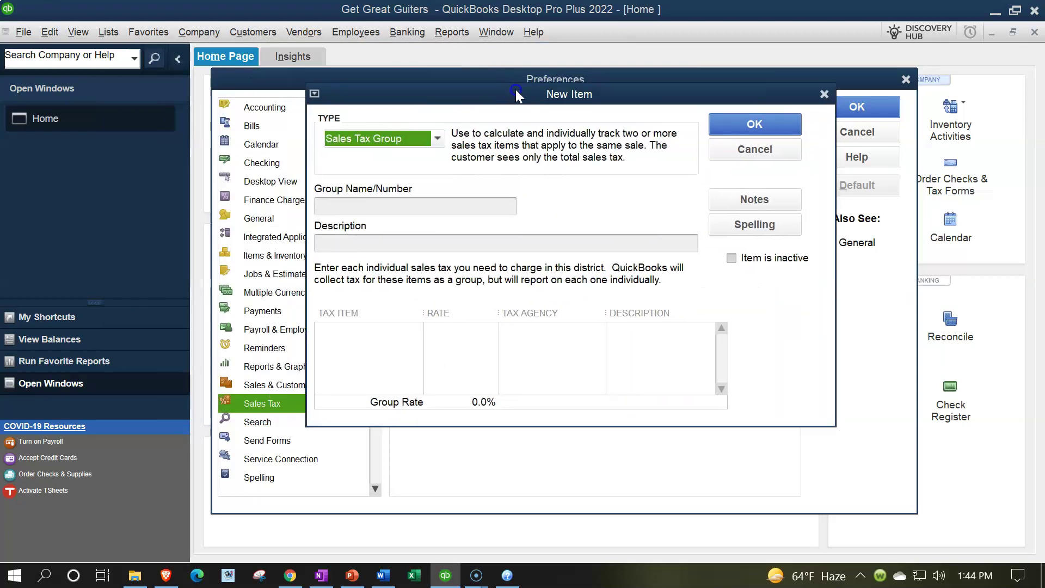
{"action": "left_click", "coordinate": [500, 206]}
{"action": "left_click", "coordinate": [357, 205]}
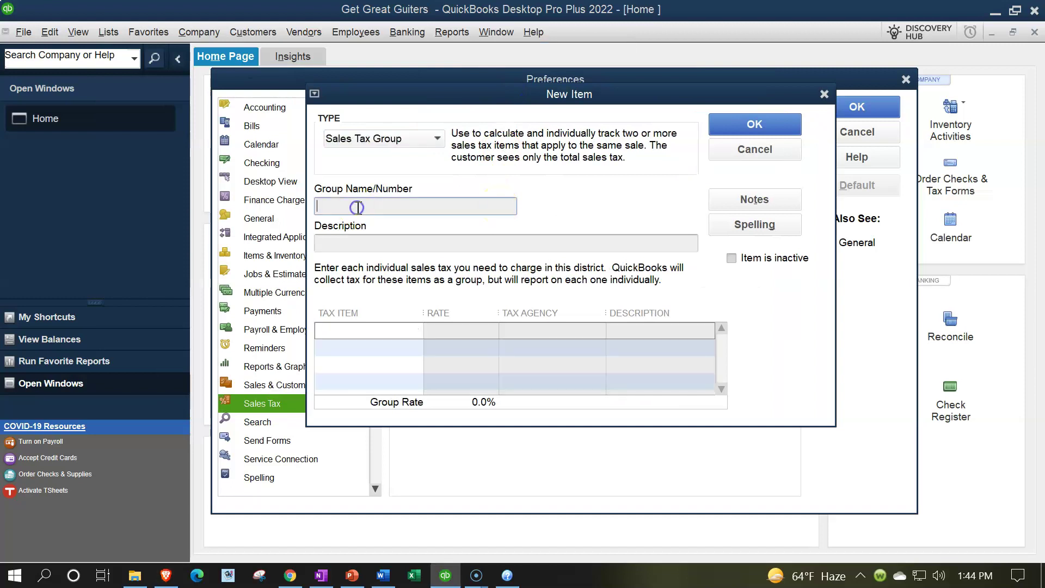
{"action": "type", "text": "CA Saels"}
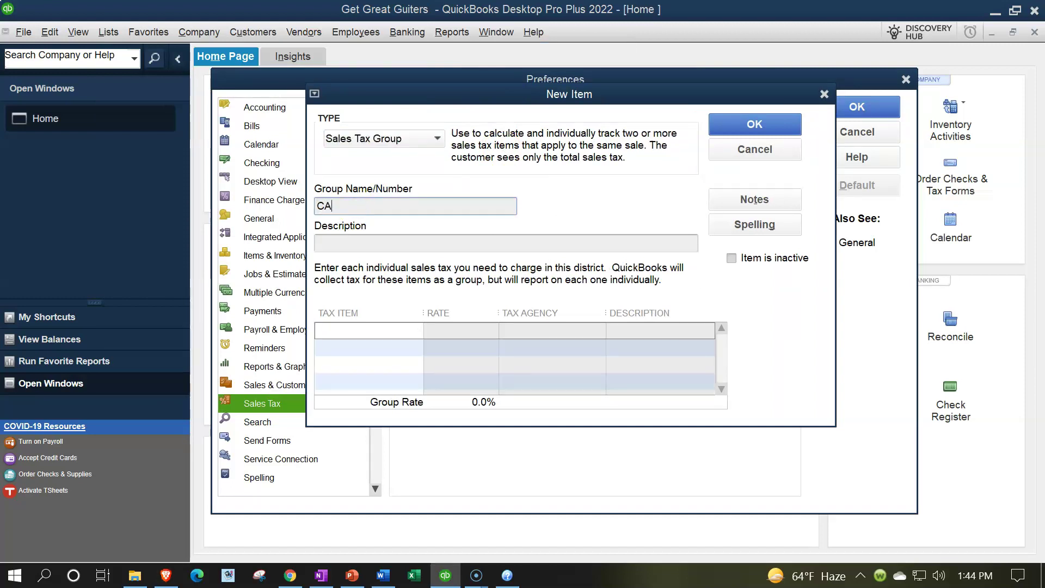
{"action": "key", "text": "BackSpace"}
{"action": "key", "text": "BackSpace"}
{"action": "key", "text": "BackSpace"}
{"action": "type", "text": "les Tax"}
Copy the group name into the Description so that it reads CA Sales Tax, replacing the default text
{"action": "key", "text": "shift+Left"}
{"action": "key", "text": "shift+Left"}
{"action": "key", "text": "shift+Left"}
{"action": "key", "text": "shift+Left"}
{"action": "key", "text": "shift+Left"}
{"action": "key", "text": "shift+Left"}
{"action": "key", "text": "shift+Left"}
{"action": "key", "text": "shift+Left"}
{"action": "key", "text": "shift+Left"}
{"action": "key", "text": "shift+Left"}
{"action": "key", "text": "shift+Left"}
{"action": "key", "text": "shift+Left"}
{"action": "key", "text": "ctrl+c"}
{"action": "left_click", "coordinate": [435, 241]}
{"action": "key", "text": "ctrl+v"}
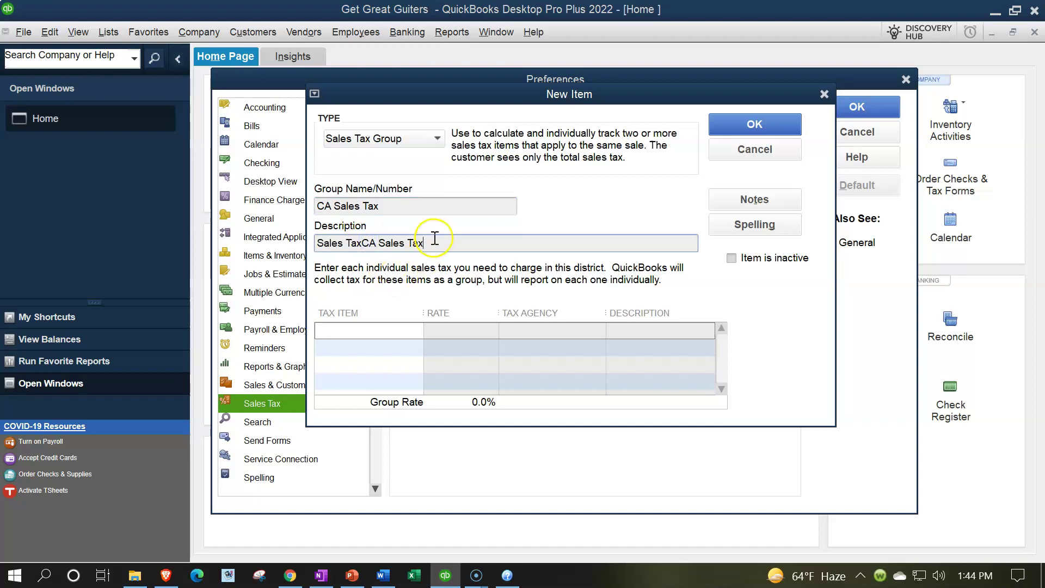
{"action": "left_click_drag", "start_coordinate": [435, 238], "coordinate": [196, 209]}
{"action": "key", "text": "ctrl+v"}
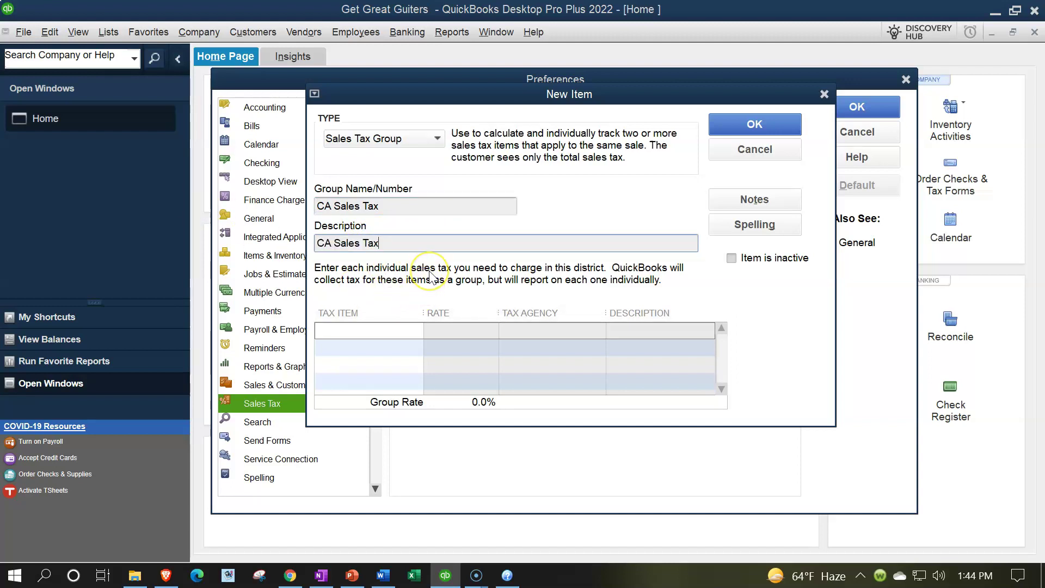
Include the State Sales and City Tax items in the CA Sales Tax group and save the group
{"action": "left_click", "coordinate": [401, 330]}
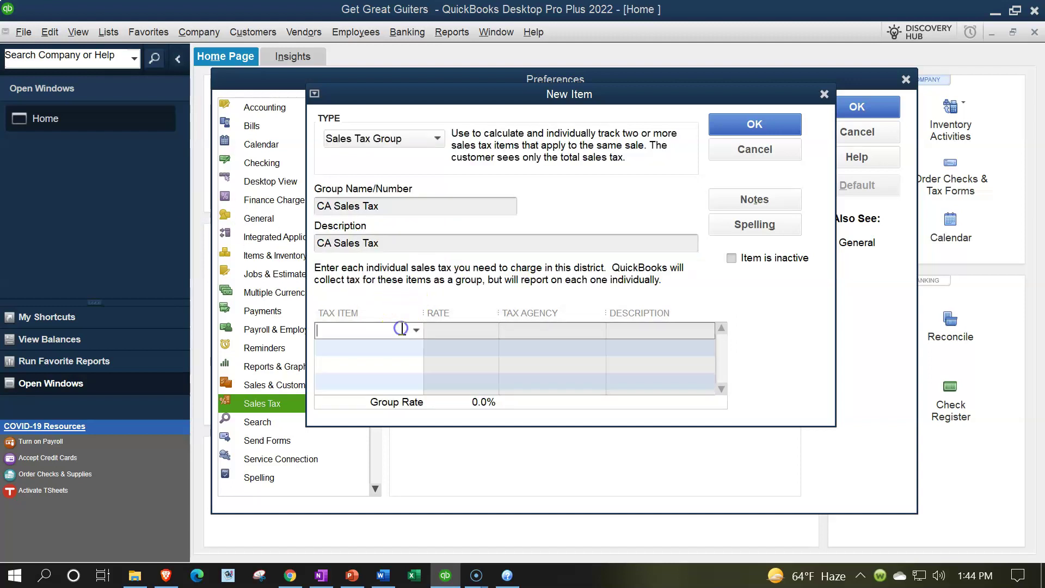
{"action": "left_click", "coordinate": [417, 329]}
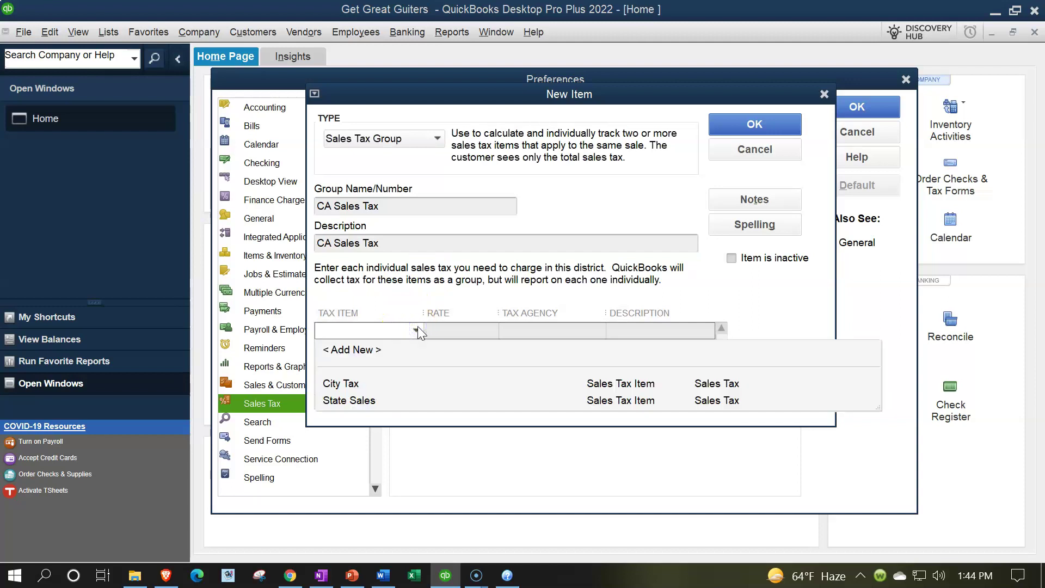
{"action": "left_click", "coordinate": [349, 400]}
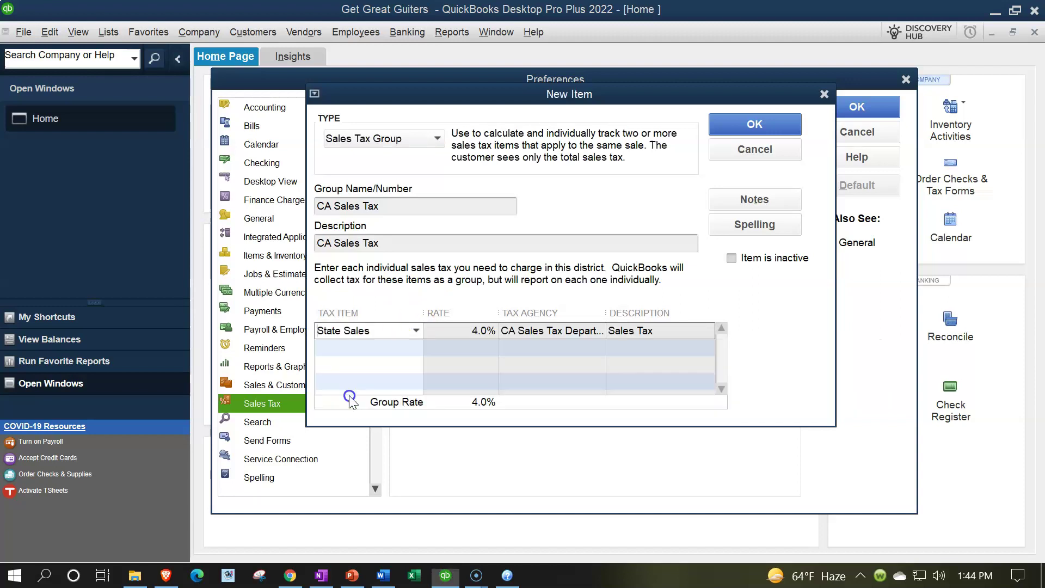
{"action": "left_click", "coordinate": [390, 347]}
{"action": "left_click", "coordinate": [416, 346]}
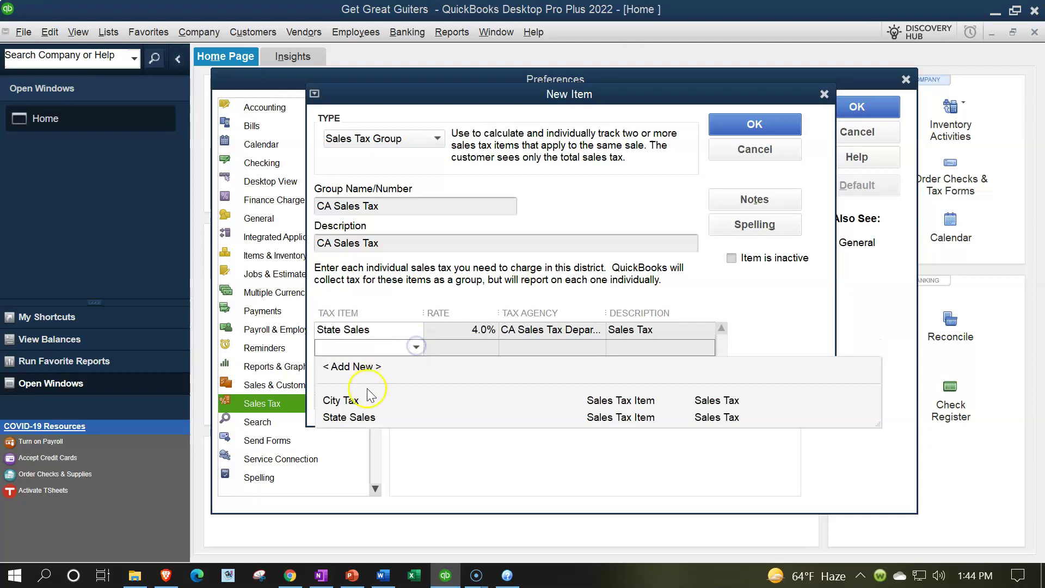
{"action": "left_click", "coordinate": [343, 400]}
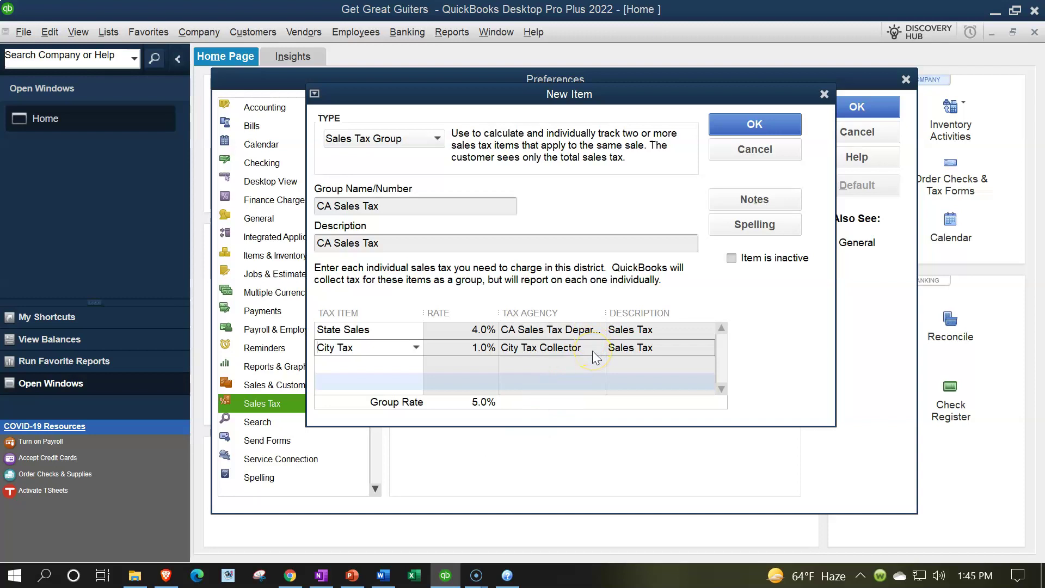
{"action": "left_click", "coordinate": [729, 123]}
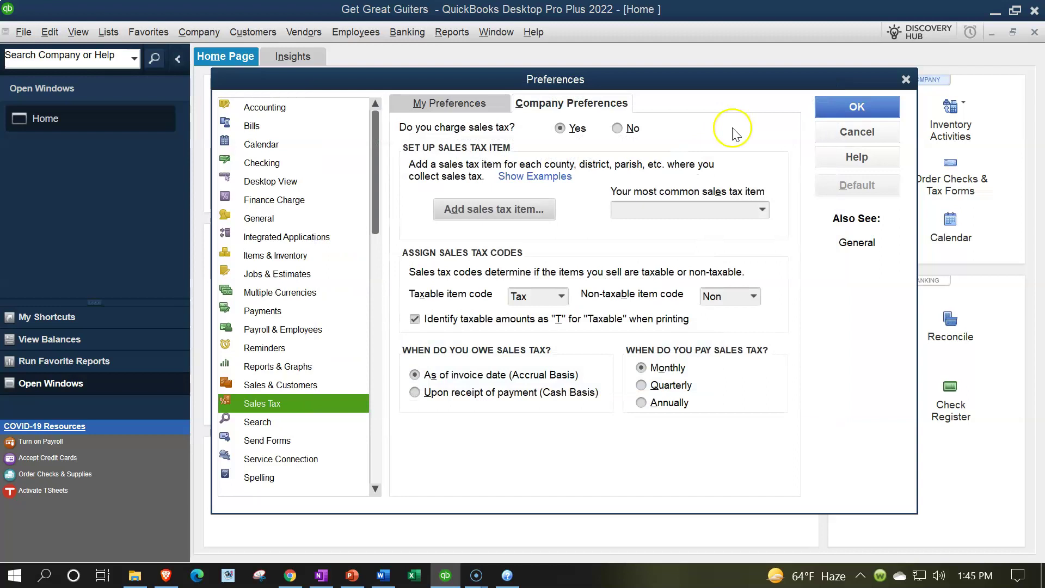
Apply the sales tax preferences, making all existing customers and inventory and non-inventory parts taxable, and accept closing all open windows
{"action": "left_click", "coordinate": [825, 109]}
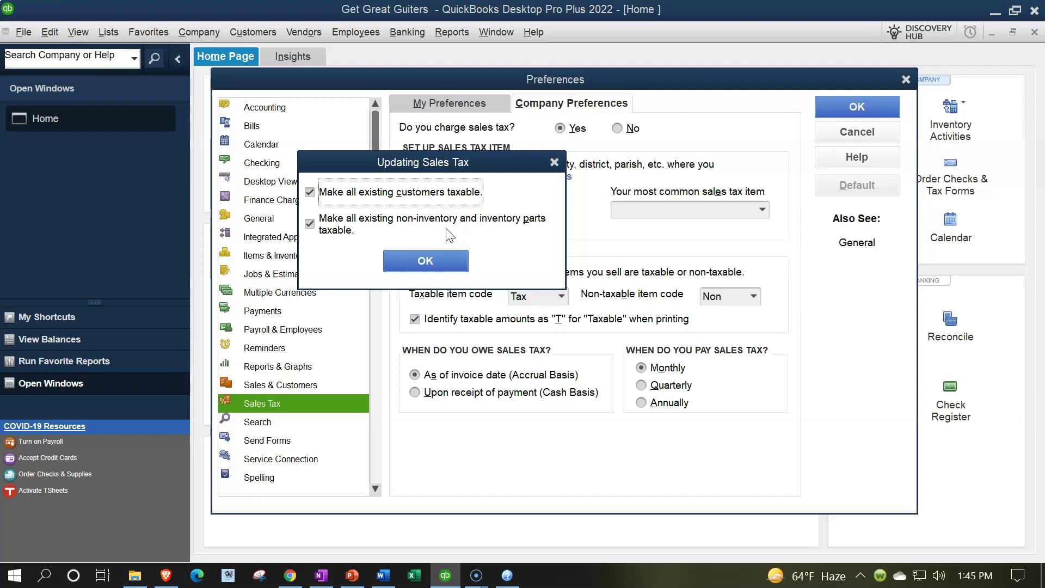
{"action": "left_click", "coordinate": [439, 258]}
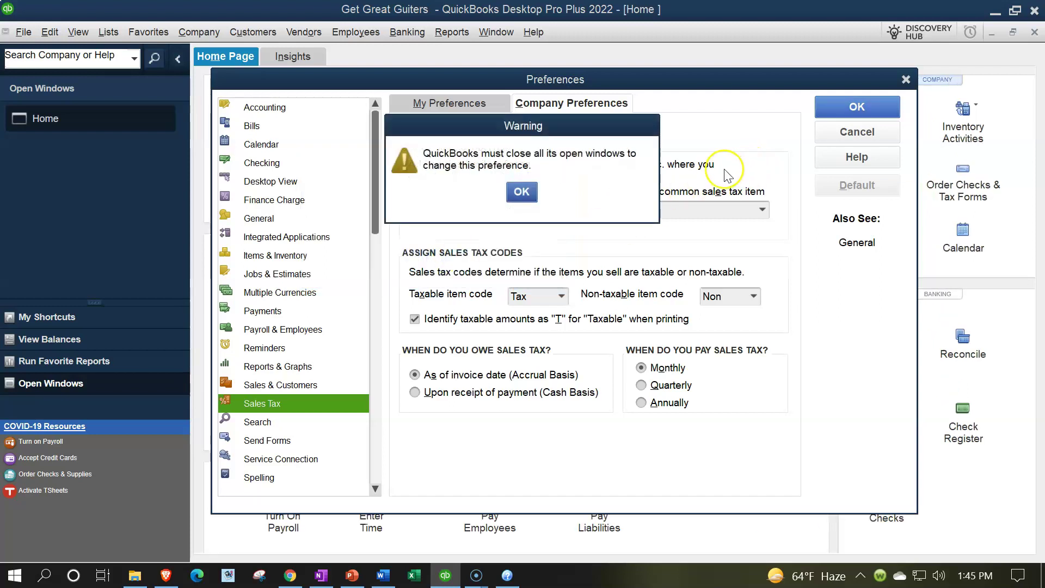
{"action": "left_click", "coordinate": [524, 196]}
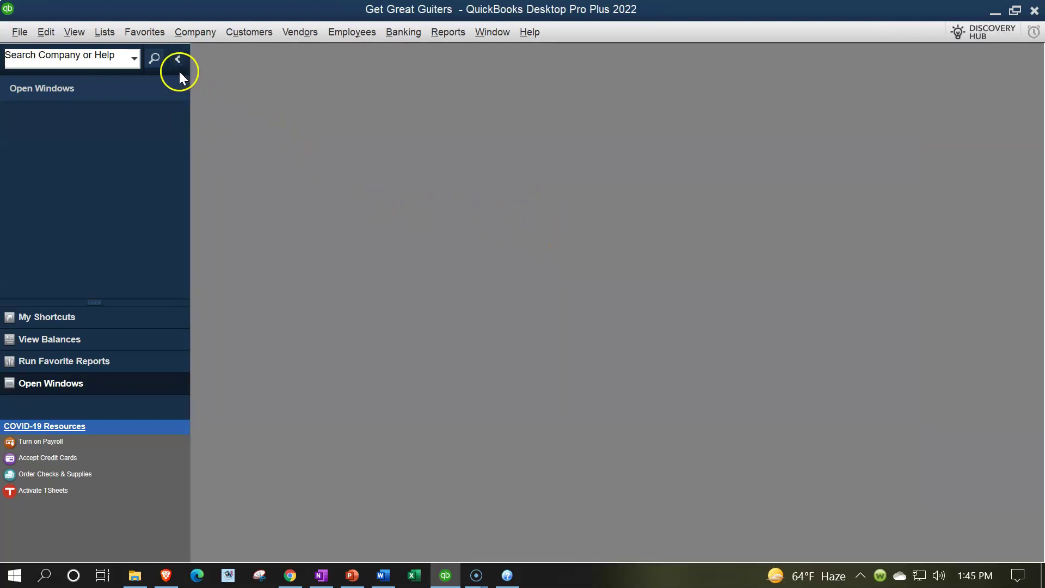
Open the Item List, maximize it and widen its Name column to review the sales tax items
{"action": "left_click", "coordinate": [103, 34]}
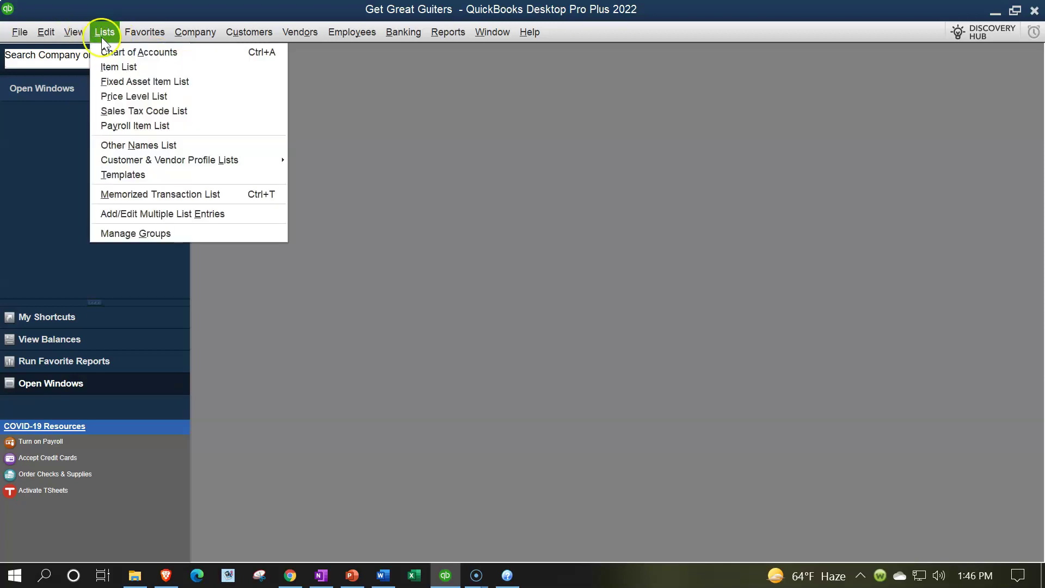
{"action": "left_click", "coordinate": [109, 67]}
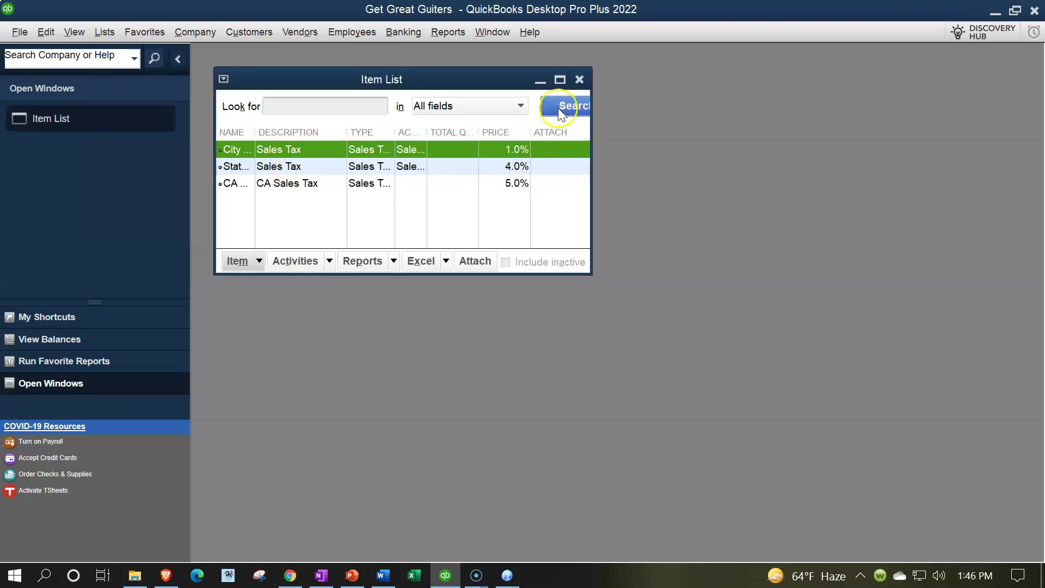
{"action": "left_click", "coordinate": [560, 79]}
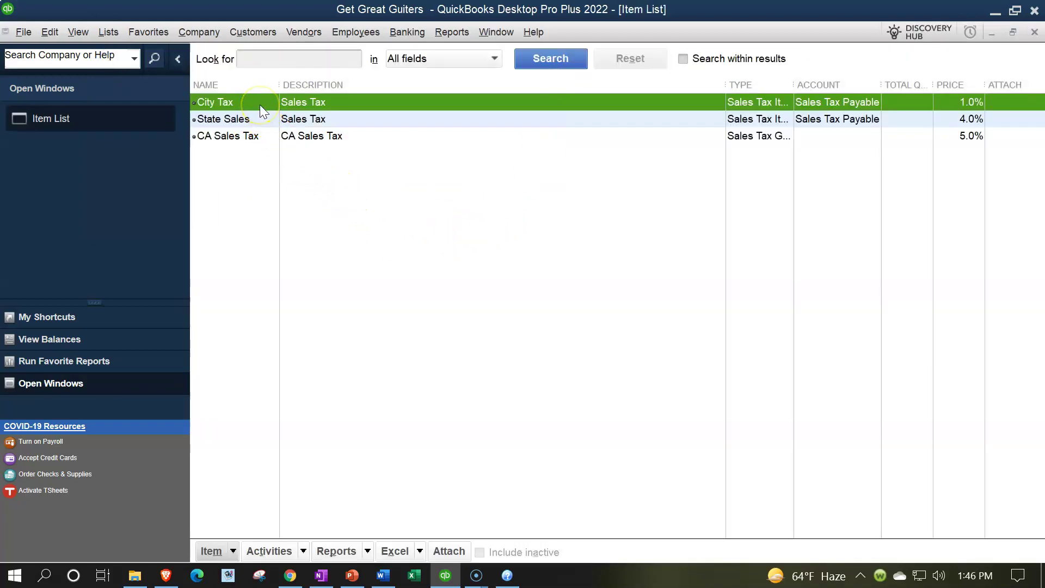
{"action": "left_click_drag", "start_coordinate": [277, 80], "coordinate": [305, 82]}
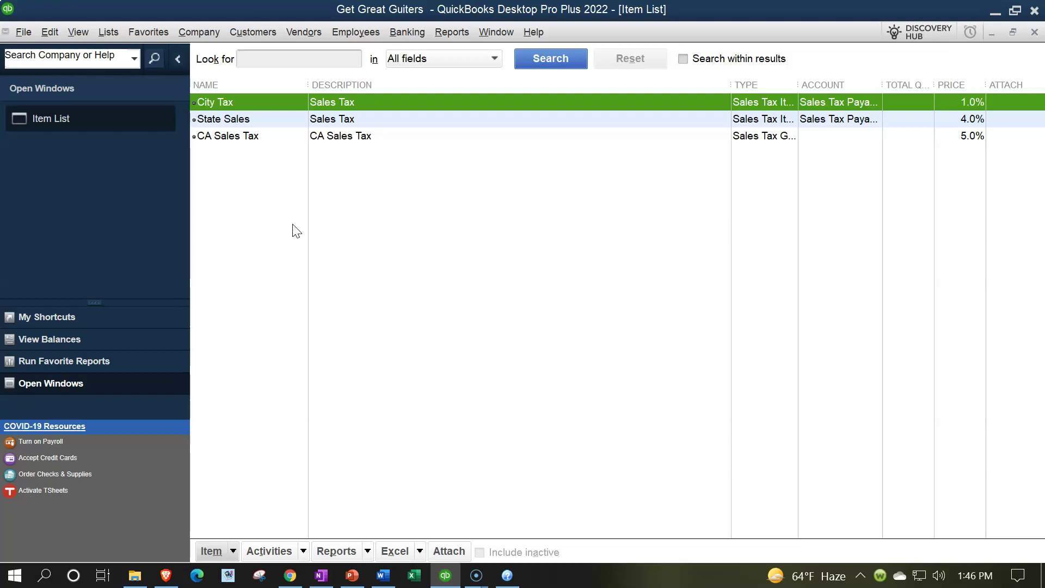
Start a new item in the Item List, keep the Service type and review the available tax codes
{"action": "left_click", "coordinate": [228, 549]}
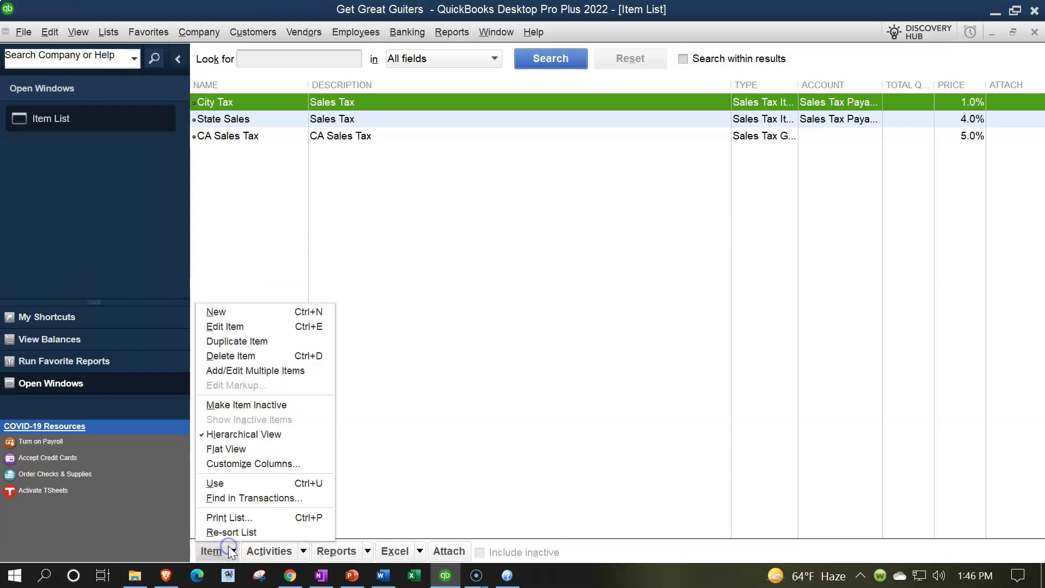
{"action": "left_click", "coordinate": [219, 315]}
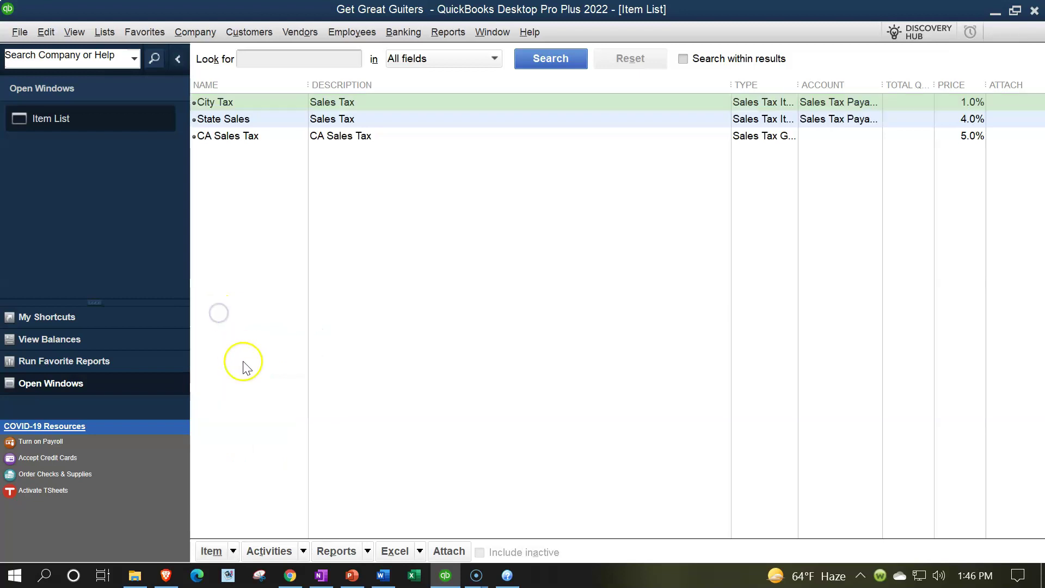
{"action": "key", "text": "ctrl+n"}
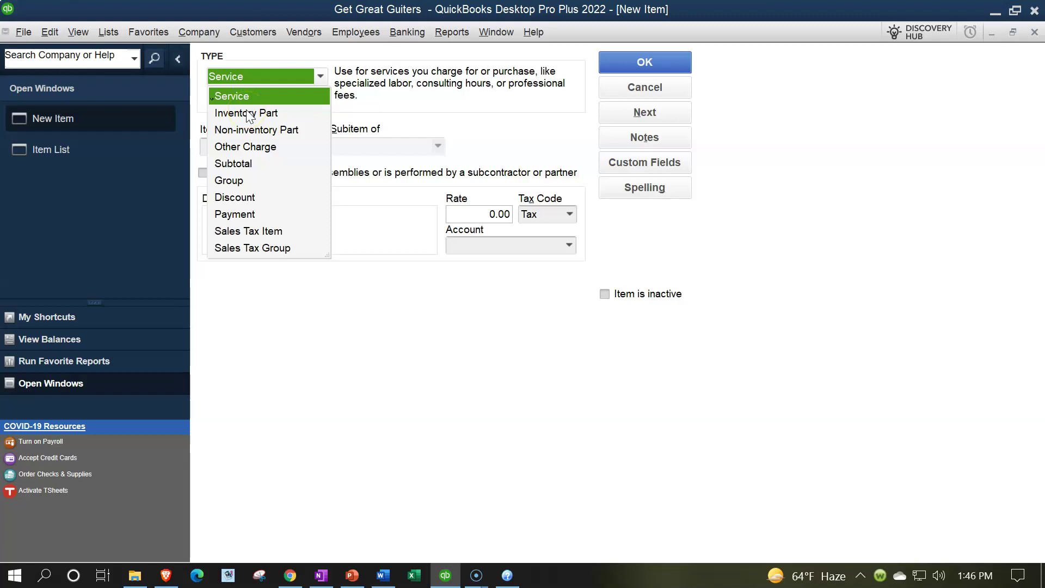
{"action": "left_click", "coordinate": [449, 106]}
{"action": "left_click", "coordinate": [569, 214]}
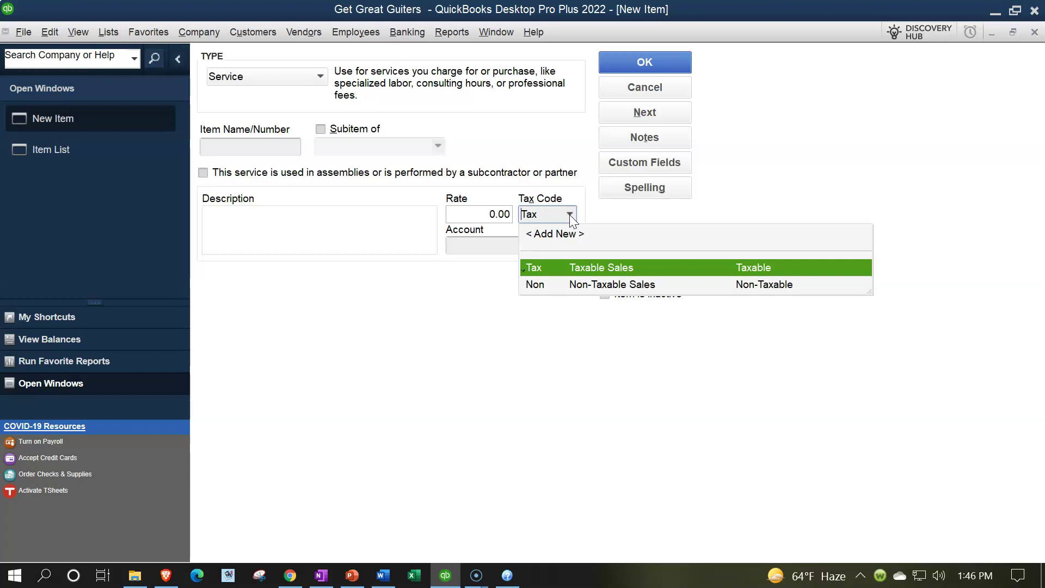
Close the new item form without saving and open the company Home page
{"action": "left_click", "coordinate": [490, 339]}
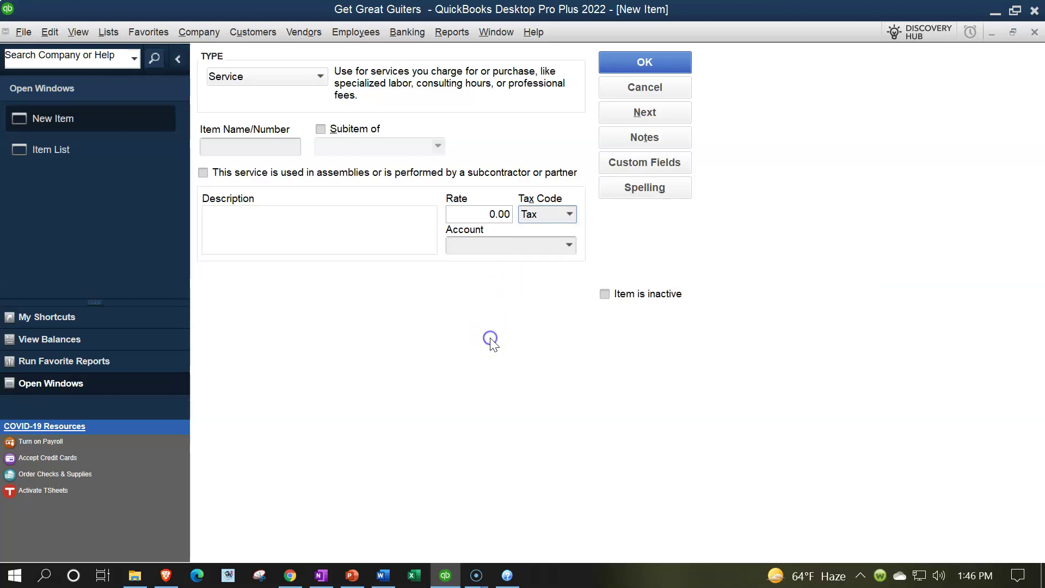
{"action": "left_click", "coordinate": [1035, 32]}
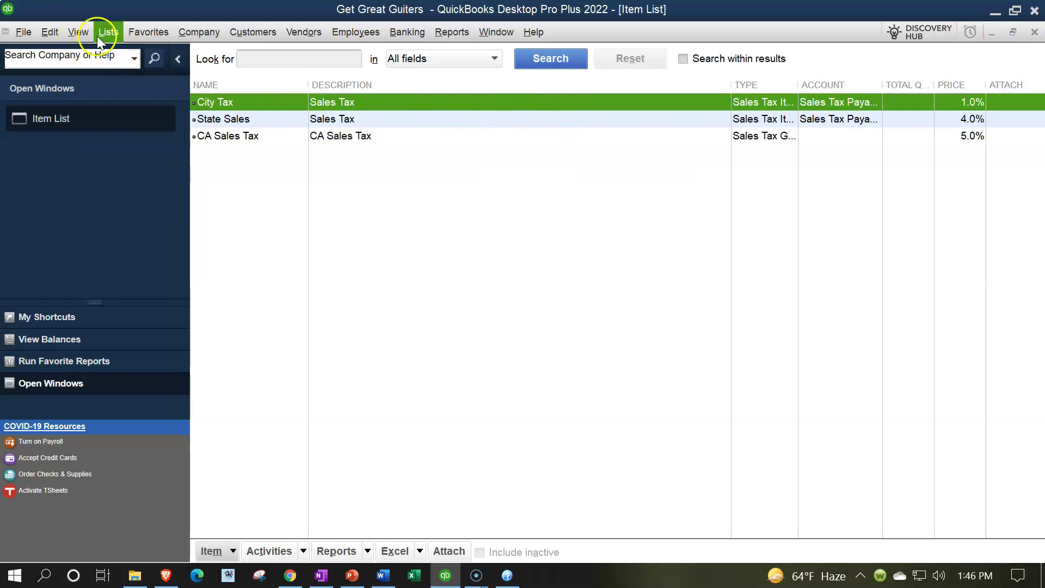
{"action": "left_click", "coordinate": [199, 32]}
{"action": "left_click", "coordinate": [204, 49]}
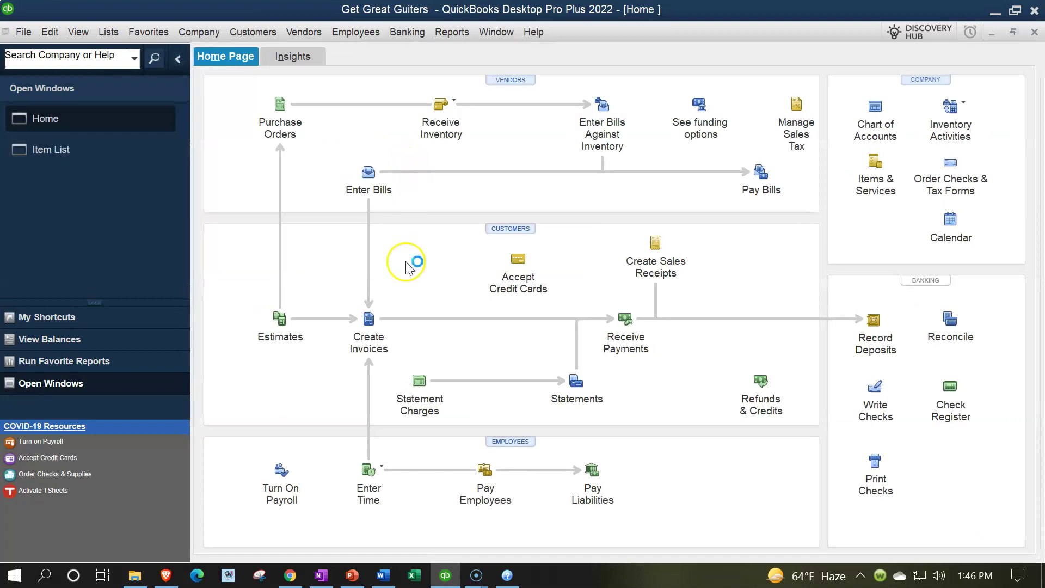
Try CA Sales Tax as the tax on a new invoice with the customer summary pane collapsed, and close the invoice without saving
{"action": "left_click", "coordinate": [371, 322]}
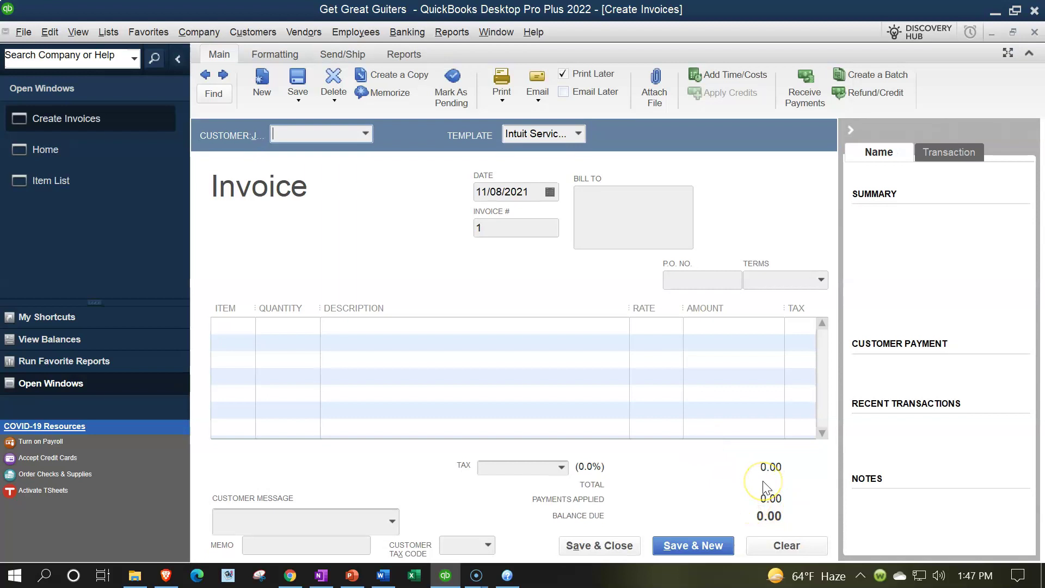
{"action": "left_click", "coordinate": [561, 468]}
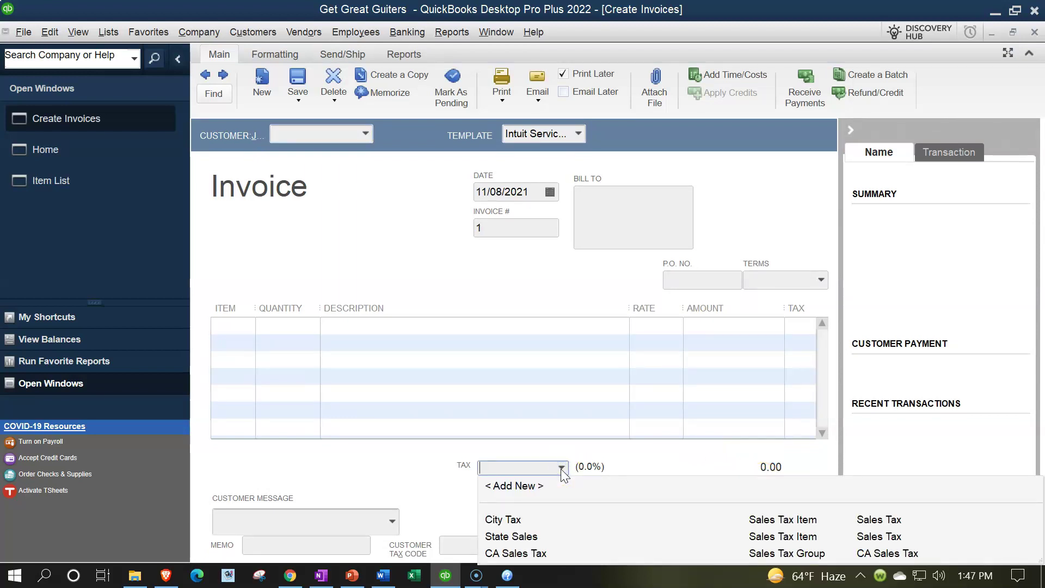
{"action": "left_click", "coordinate": [536, 557]}
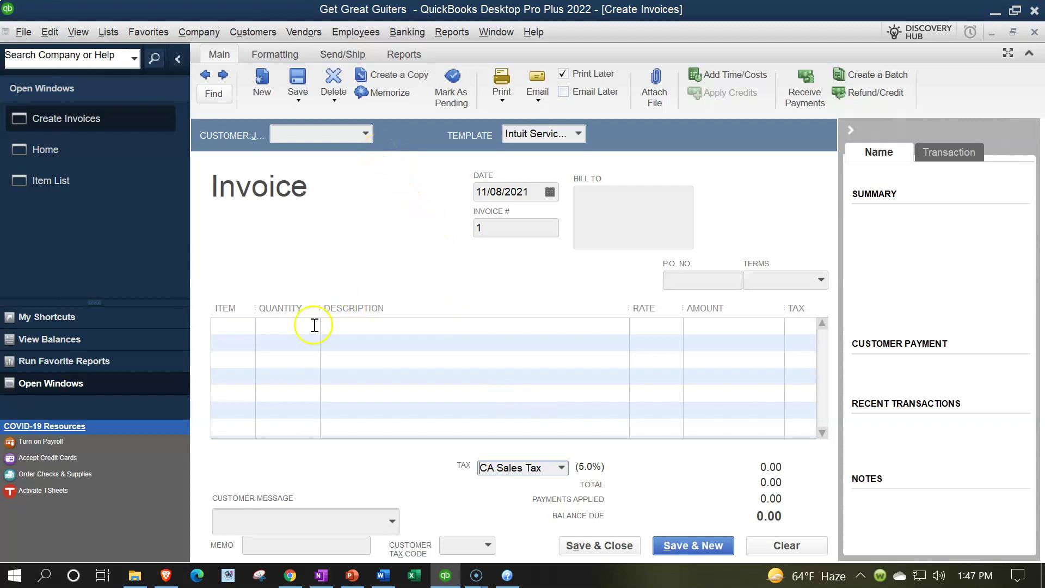
{"action": "left_click", "coordinate": [324, 304]}
{"action": "left_click", "coordinate": [851, 130]}
{"action": "left_click", "coordinate": [553, 361]}
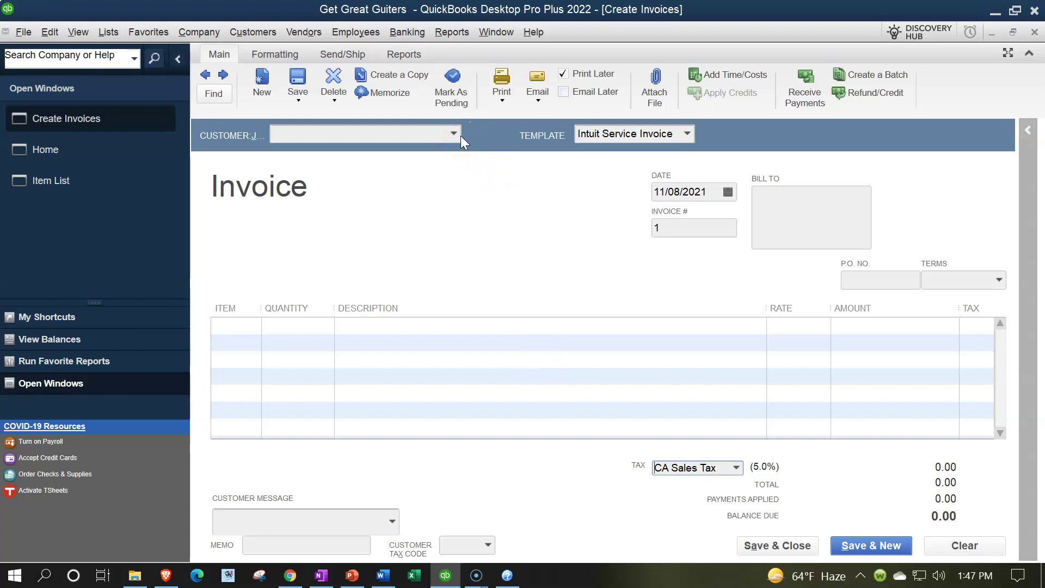
{"action": "left_click", "coordinate": [1035, 33]}
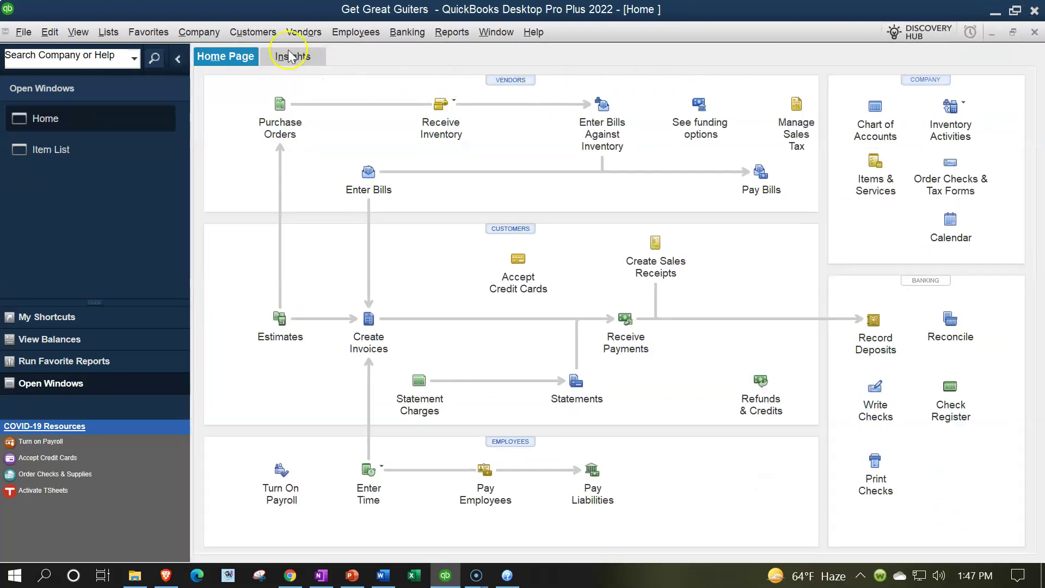
Open the Customer Center and start a new customer record
{"action": "left_click", "coordinate": [257, 31]}
{"action": "left_click", "coordinate": [257, 50]}
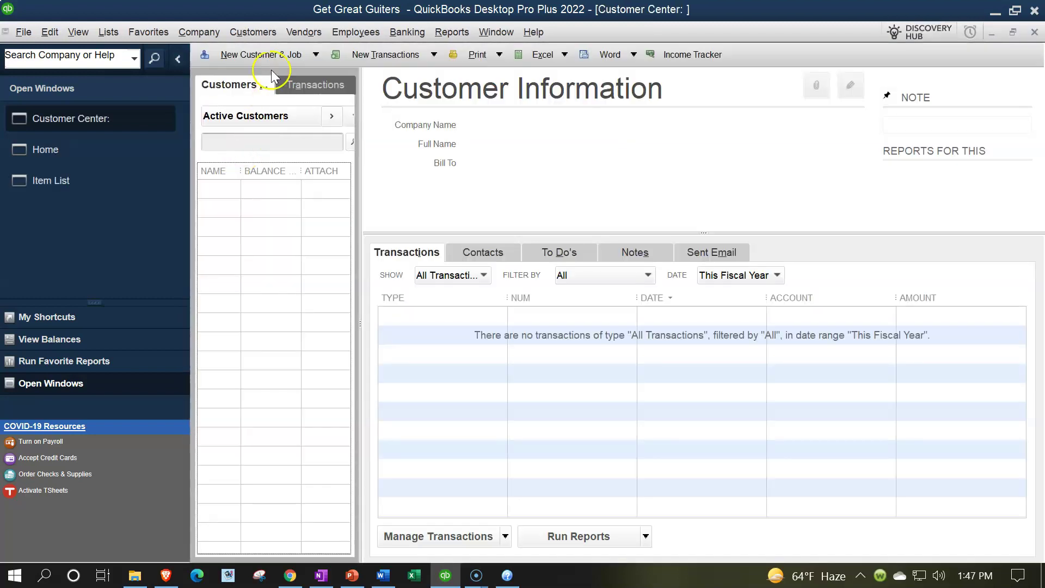
{"action": "left_click", "coordinate": [270, 56]}
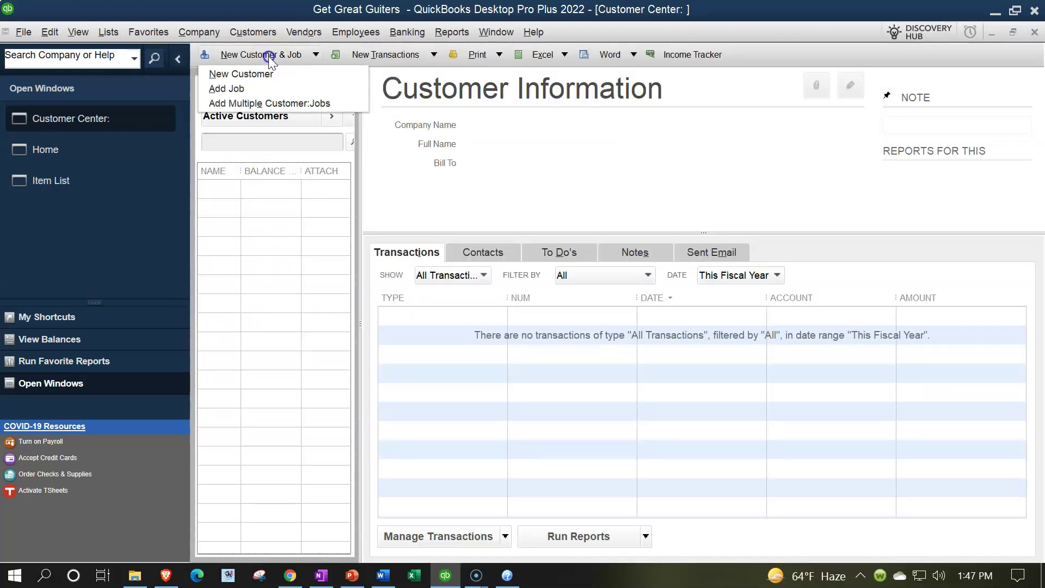
{"action": "left_click", "coordinate": [245, 74]}
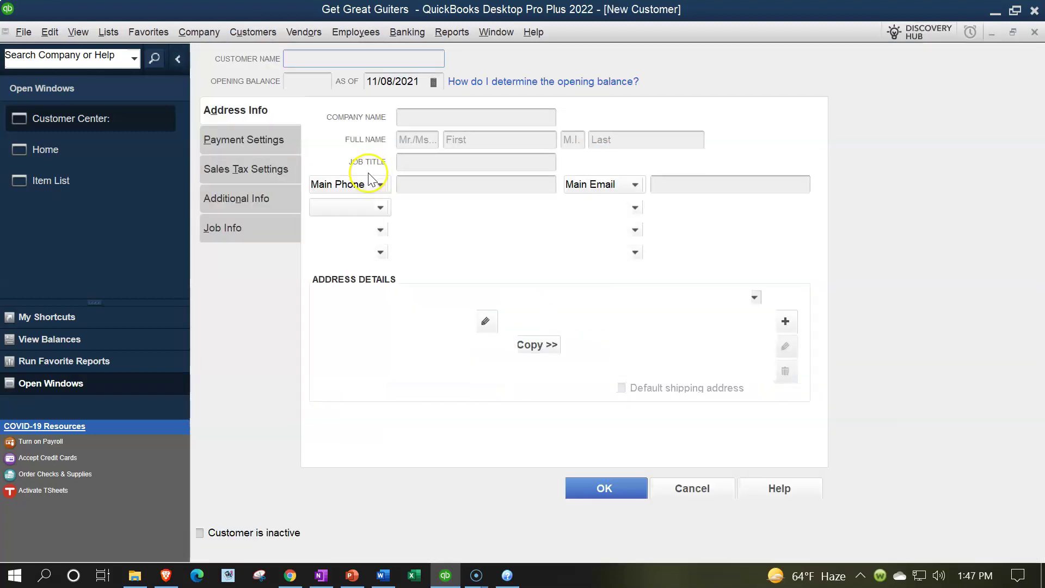
Review the tax codes in the new customer's Sales Tax Settings, and close the unsaved record and the Customer Center
{"action": "left_click", "coordinate": [243, 172]}
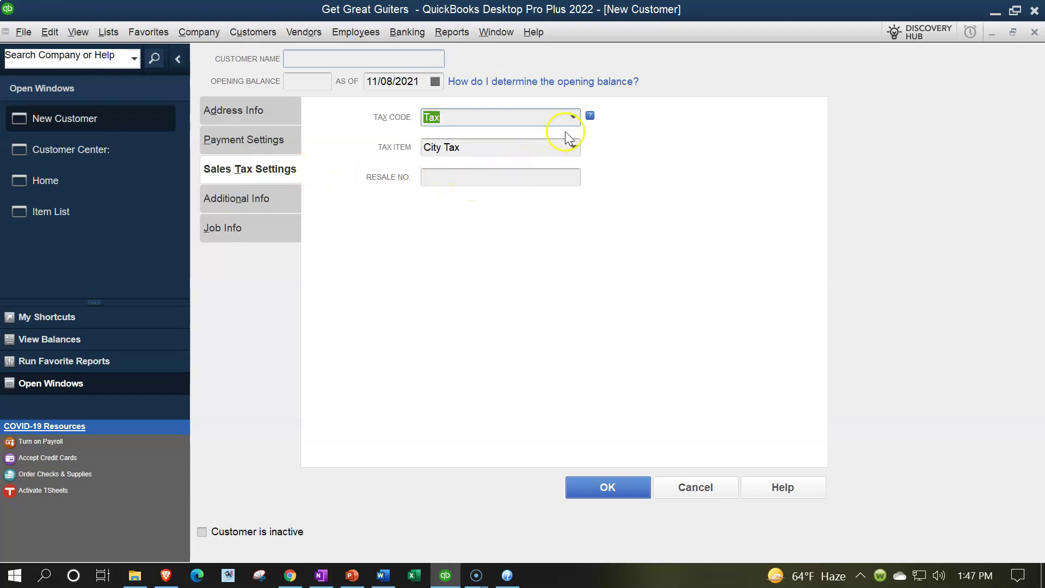
{"action": "left_click", "coordinate": [573, 117]}
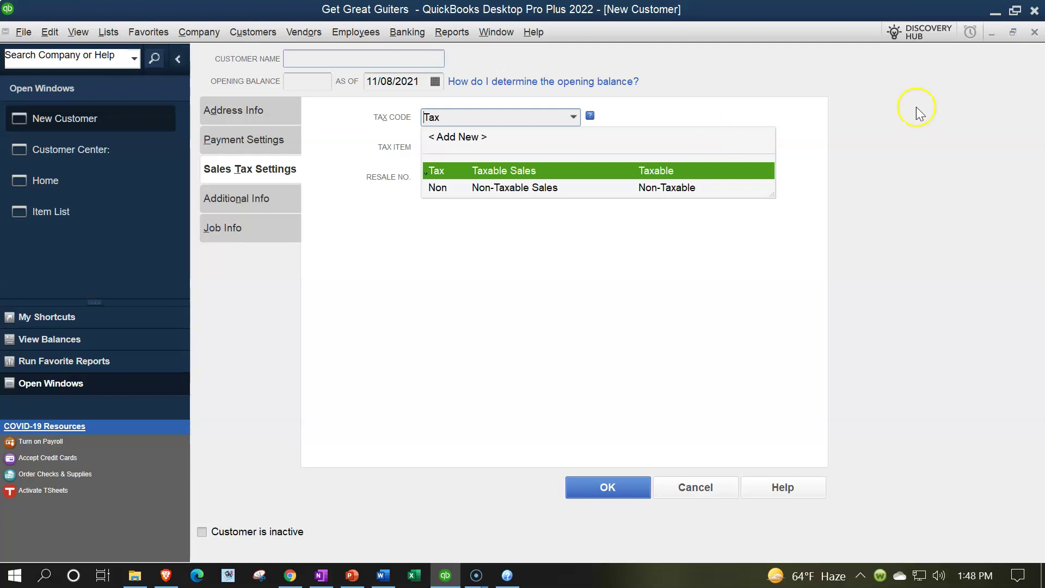
{"action": "left_click", "coordinate": [1035, 32]}
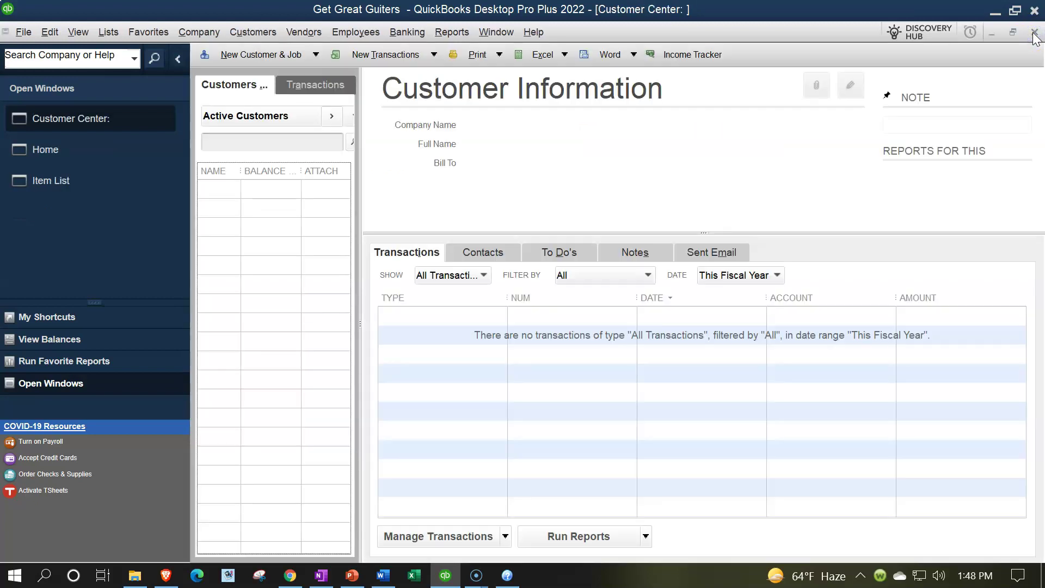
{"action": "left_click", "coordinate": [1035, 32]}
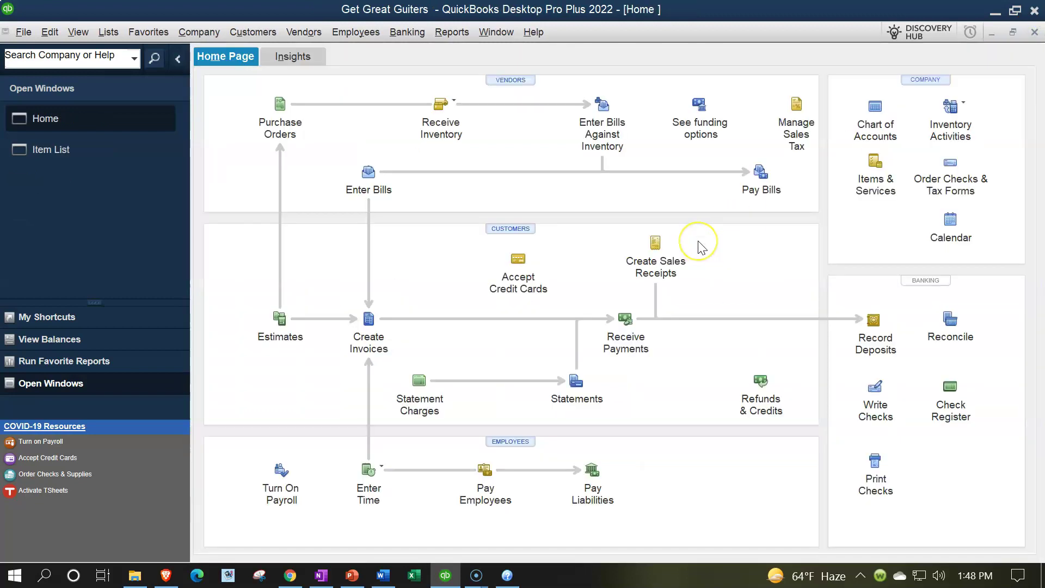